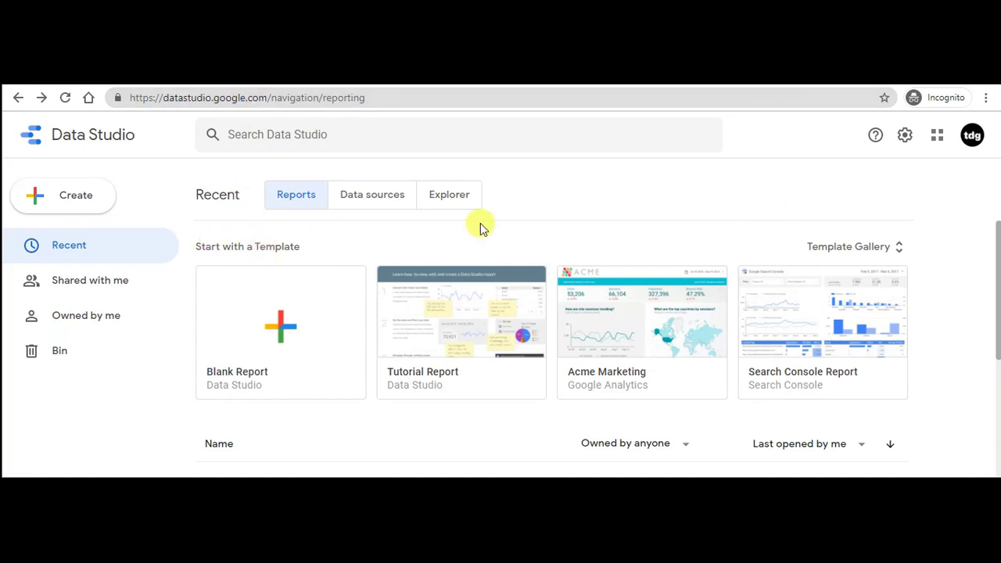
Step: Create a new report from the Blank Report template
scroll(568, 239, "down", 1)
scroll(567, 246, "up", 1)
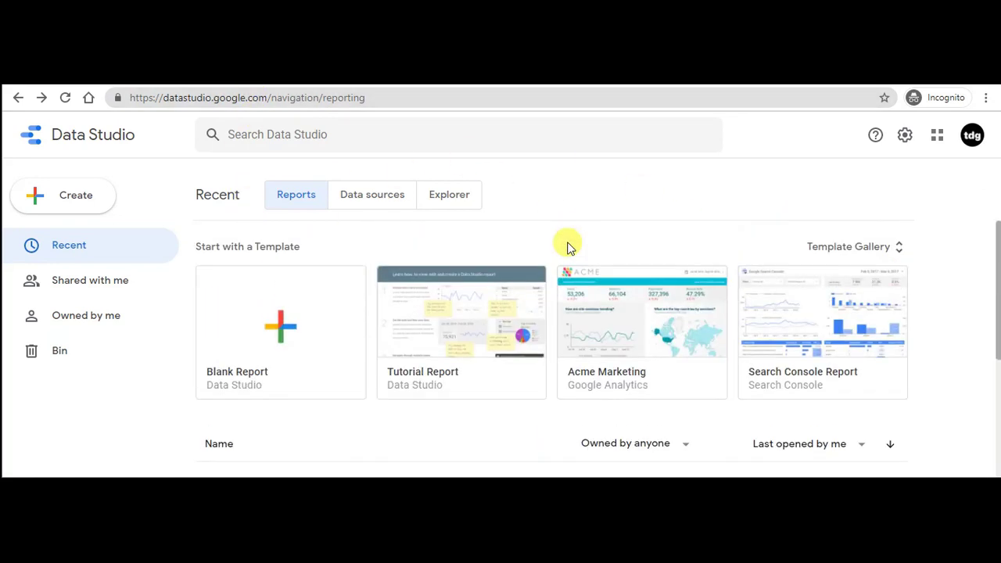
left_click(283, 328)
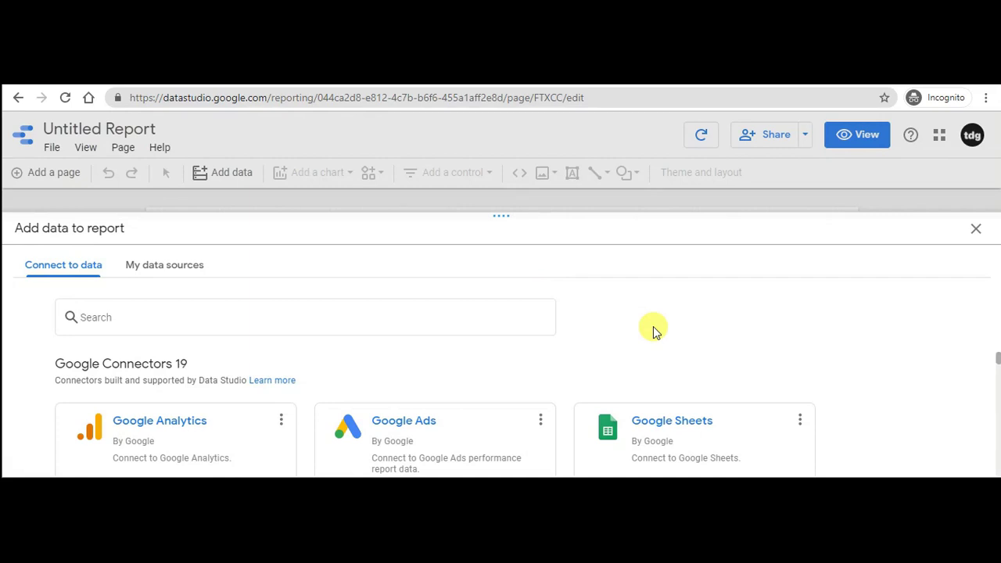
Step: Choose the File Upload connector for adding data to the report
scroll(610, 413, "down", 3)
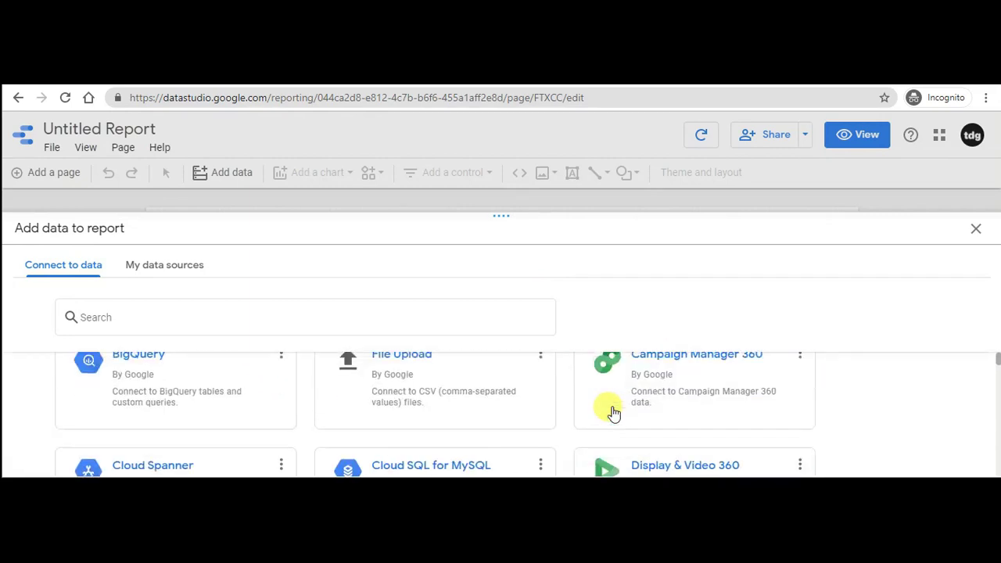
scroll(613, 413, "up", 3)
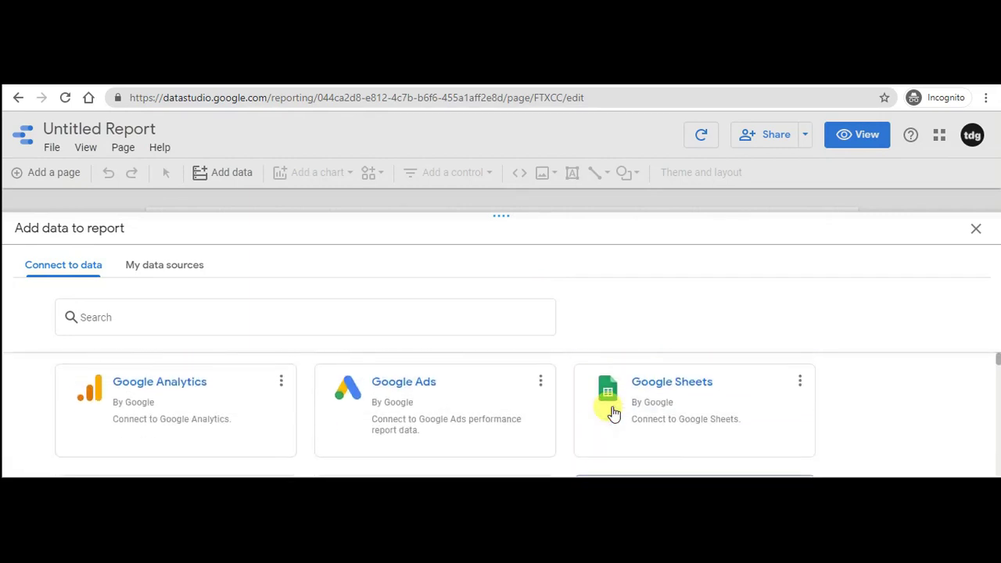
scroll(613, 413, "down", 1)
left_click(421, 413)
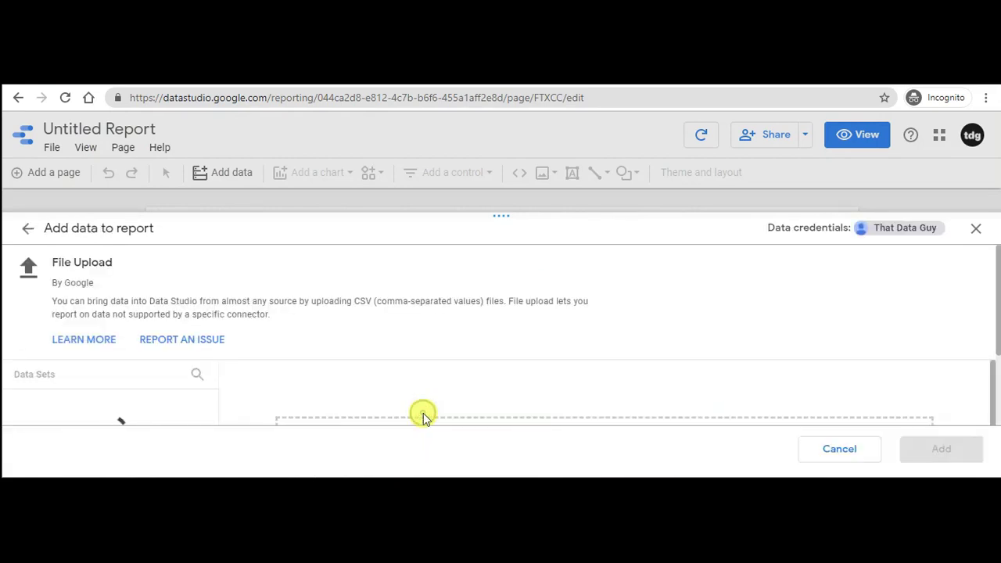
Step: Upload Data.csv as a new data set and add it to the report
scroll(445, 326, "down", 2)
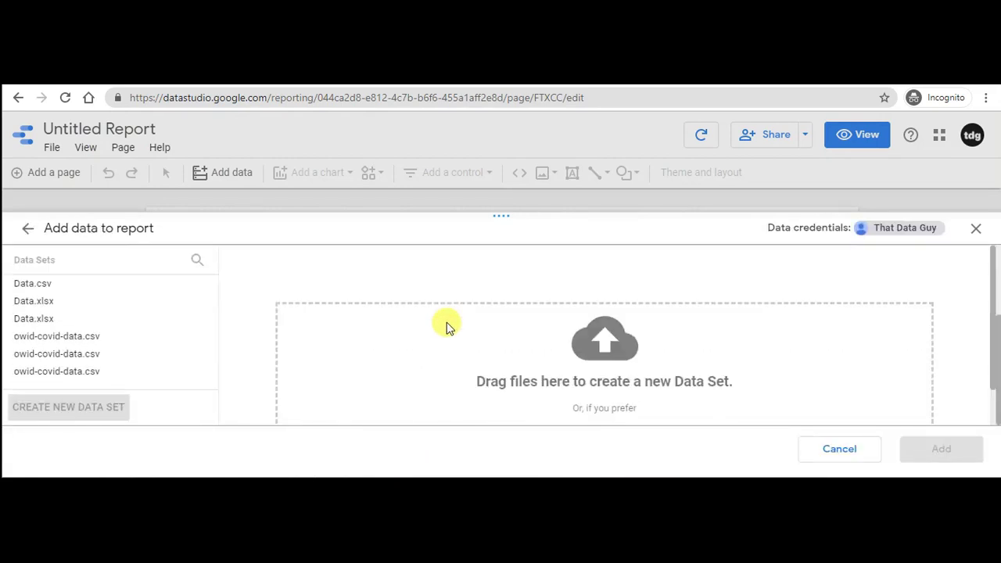
scroll(572, 350, "down", 1)
left_click(599, 399)
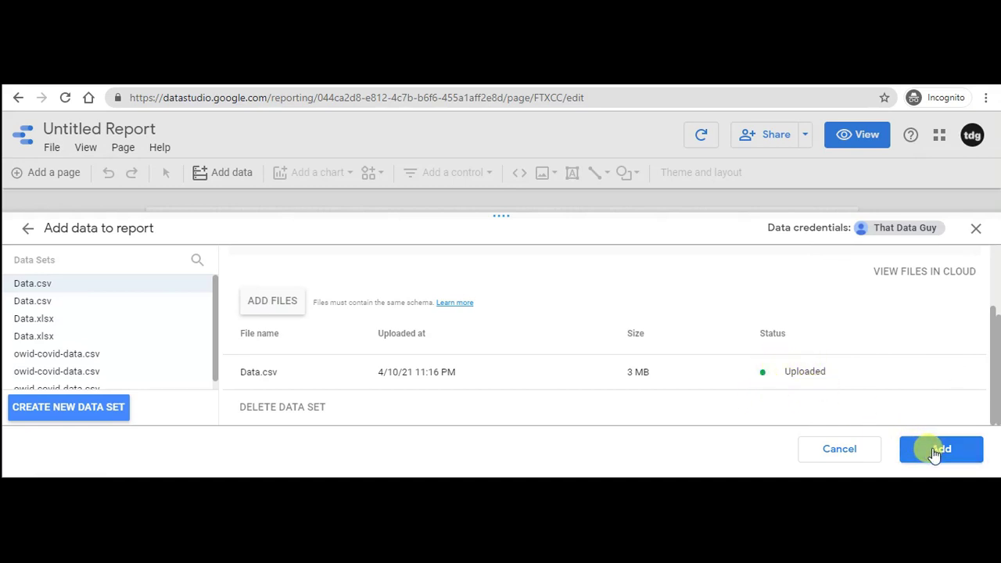
left_click(934, 452)
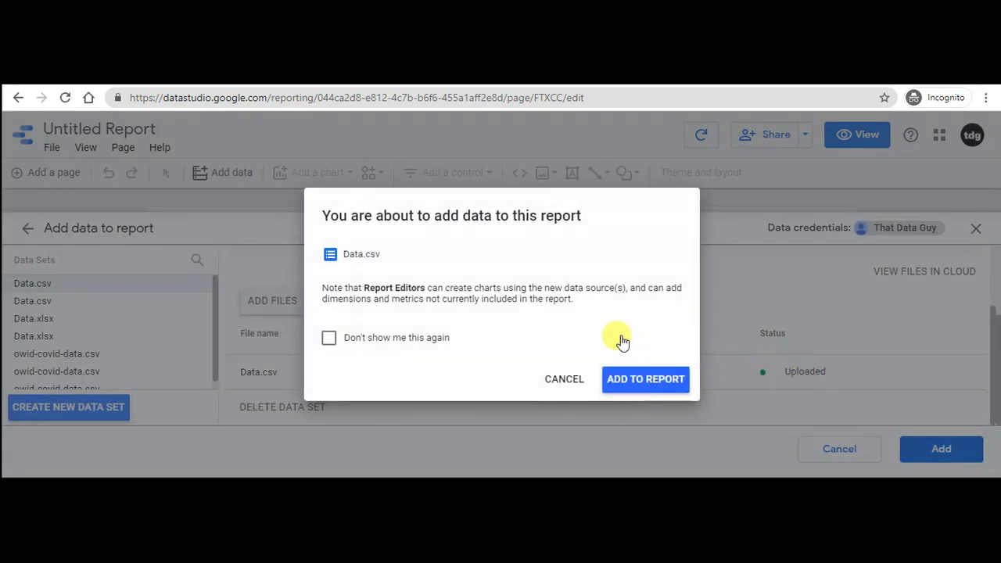
left_click(655, 388)
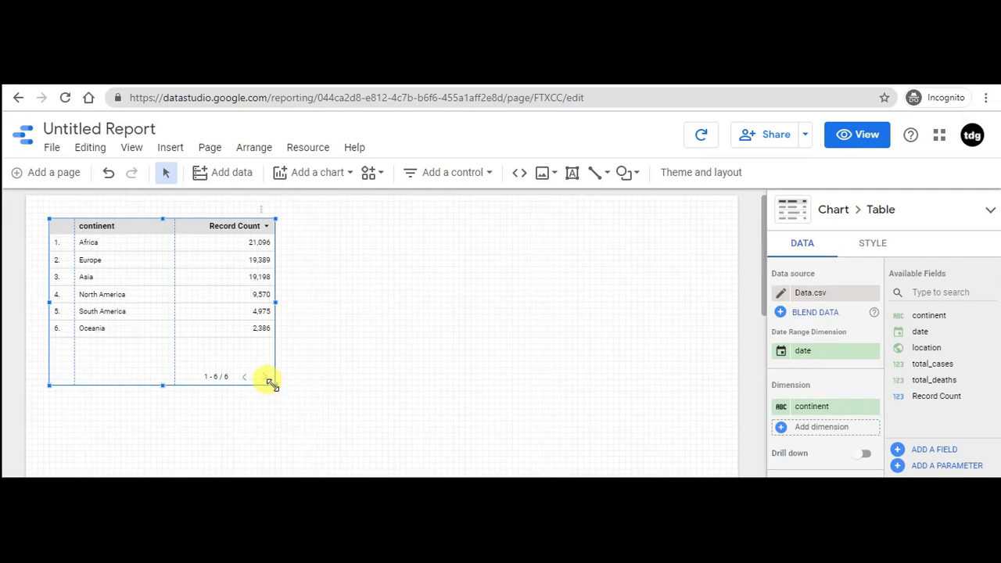
Step: Make the continent table slightly wider and shorter, and apply the Constellation theme to the report
left_click_drag(270, 383, 289, 379)
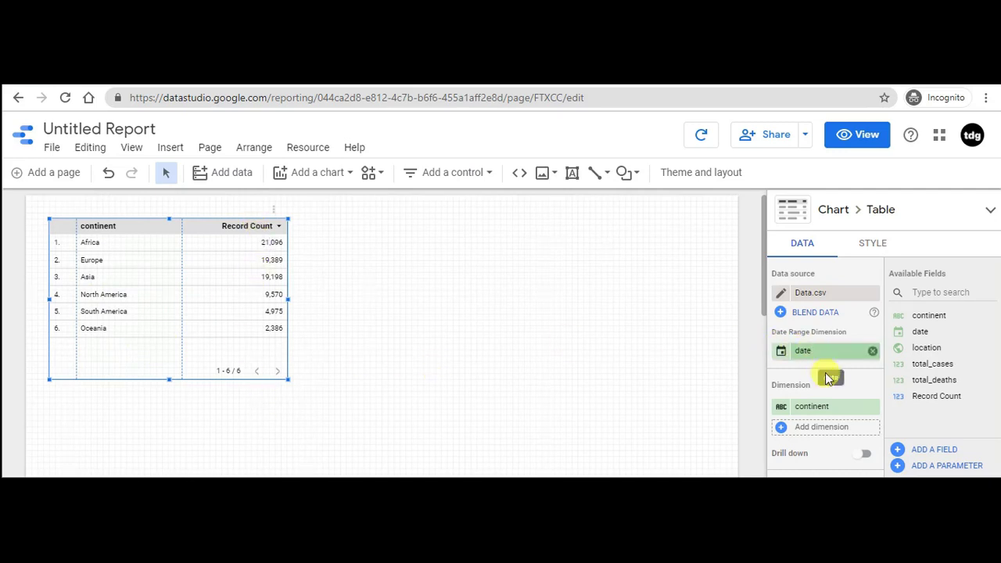
scroll(826, 385, "down", 1)
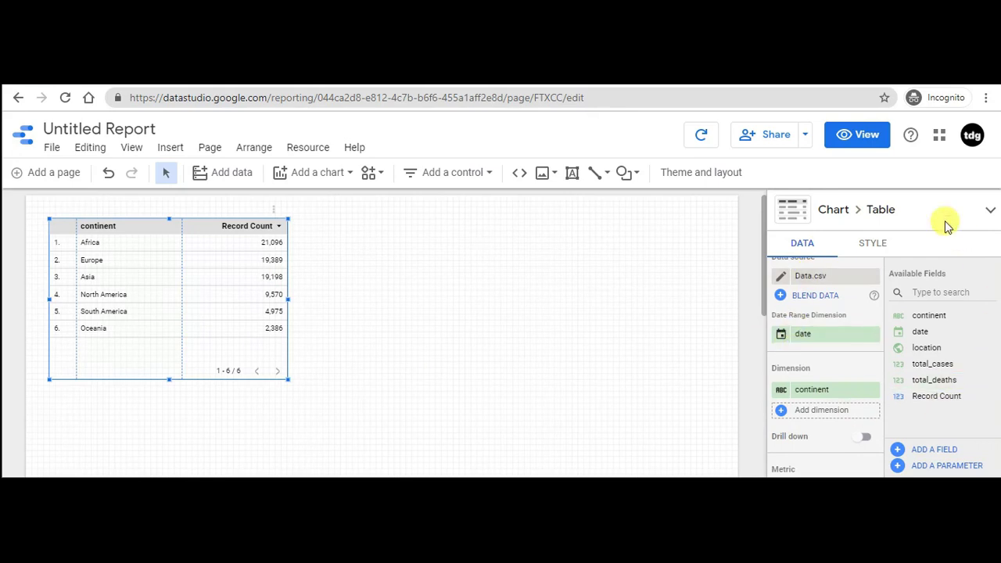
left_click(553, 281)
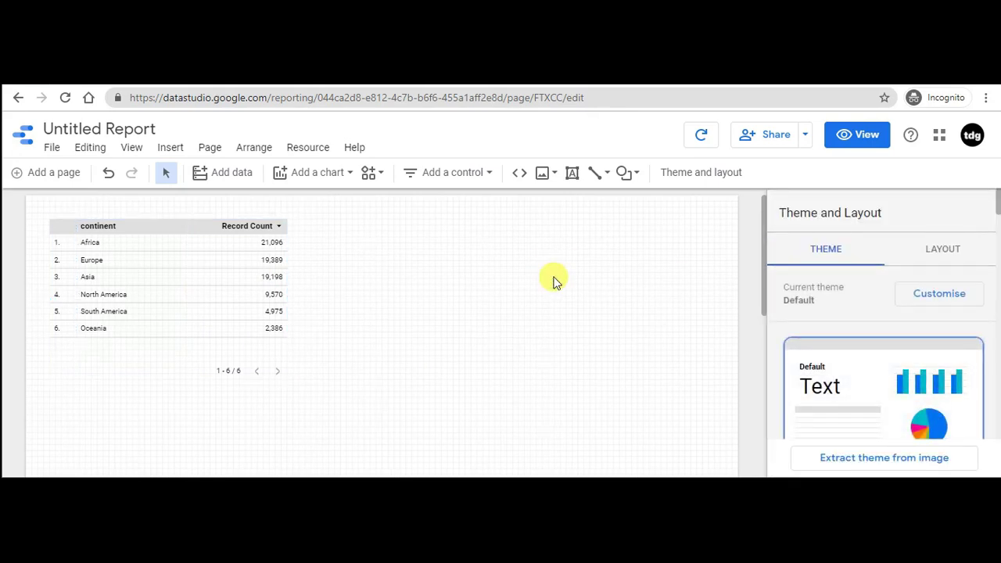
scroll(841, 366, "down", 3)
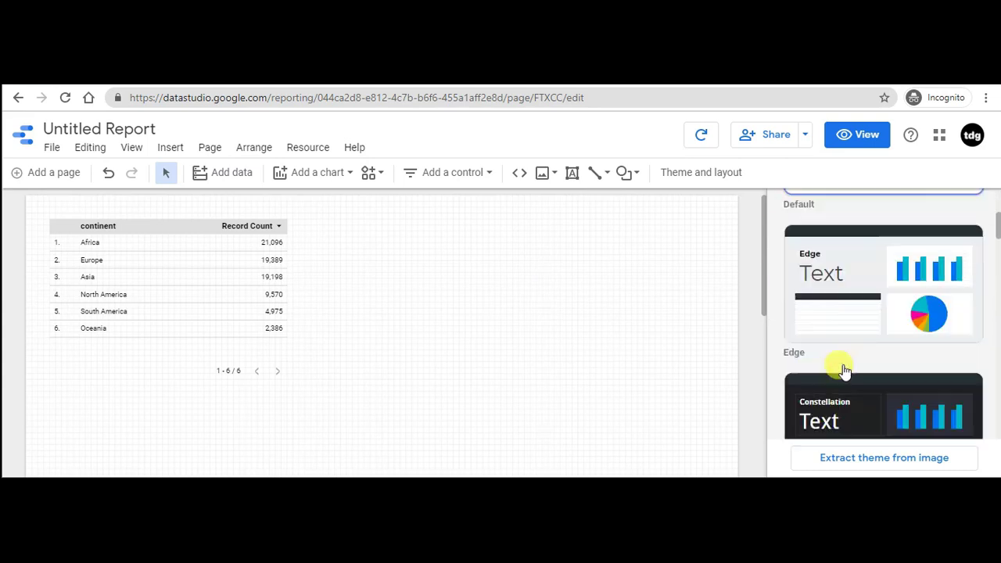
scroll(842, 369, "down", 2)
left_click(867, 269)
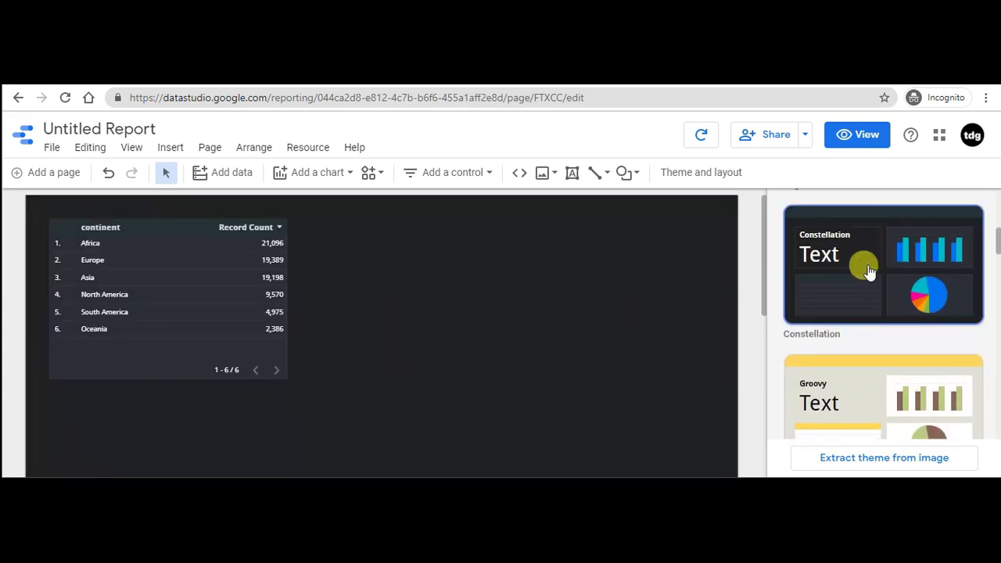
Step: Convert the continent table into a horizontal bar chart and enlarge it in both width and height
left_click(178, 285)
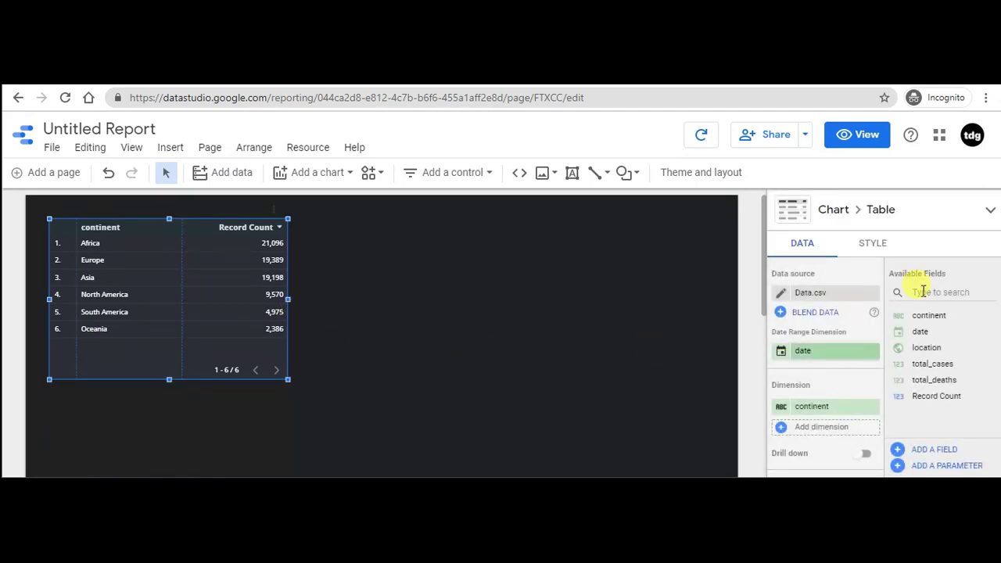
left_click(991, 213)
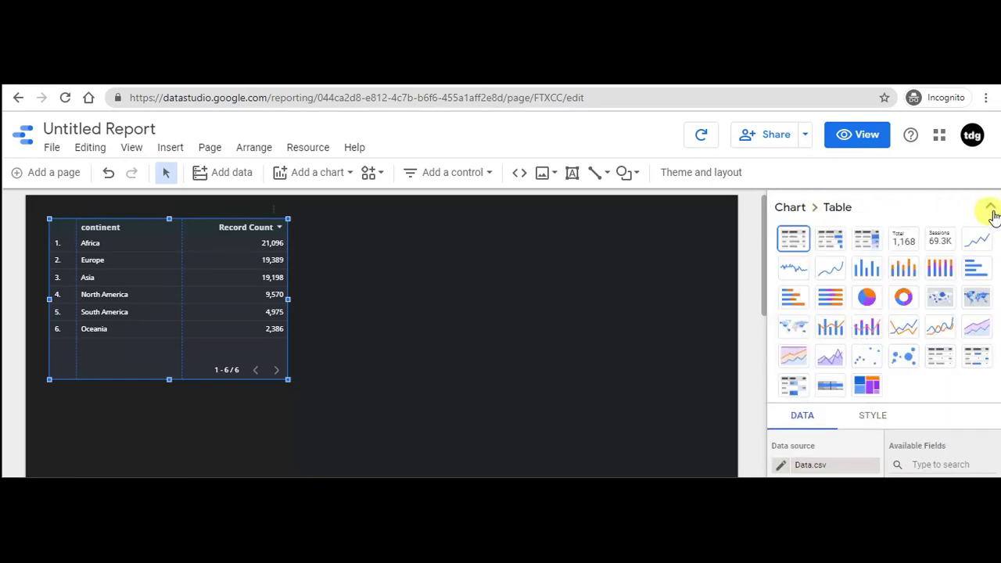
left_click(975, 269)
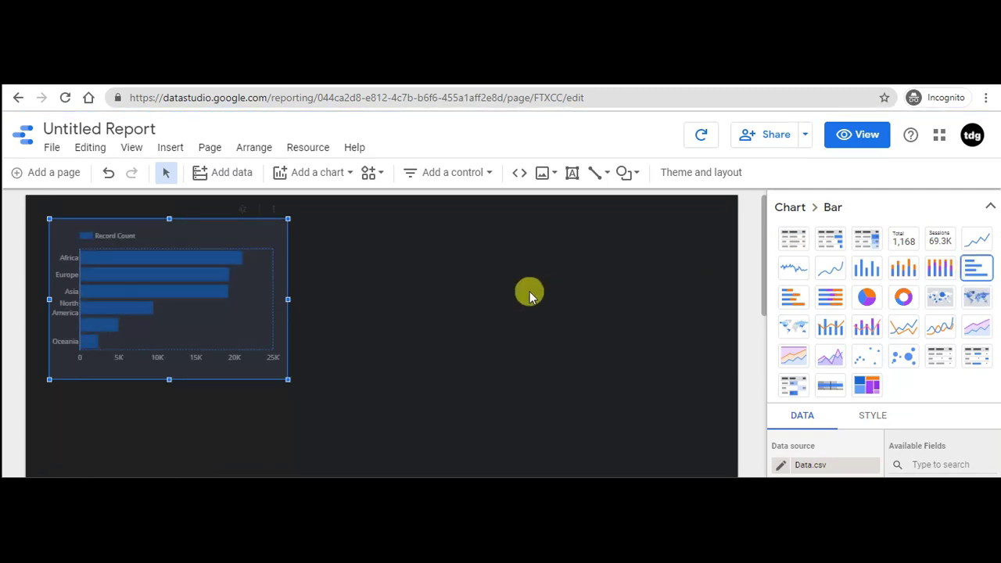
left_click_drag(288, 380, 347, 397)
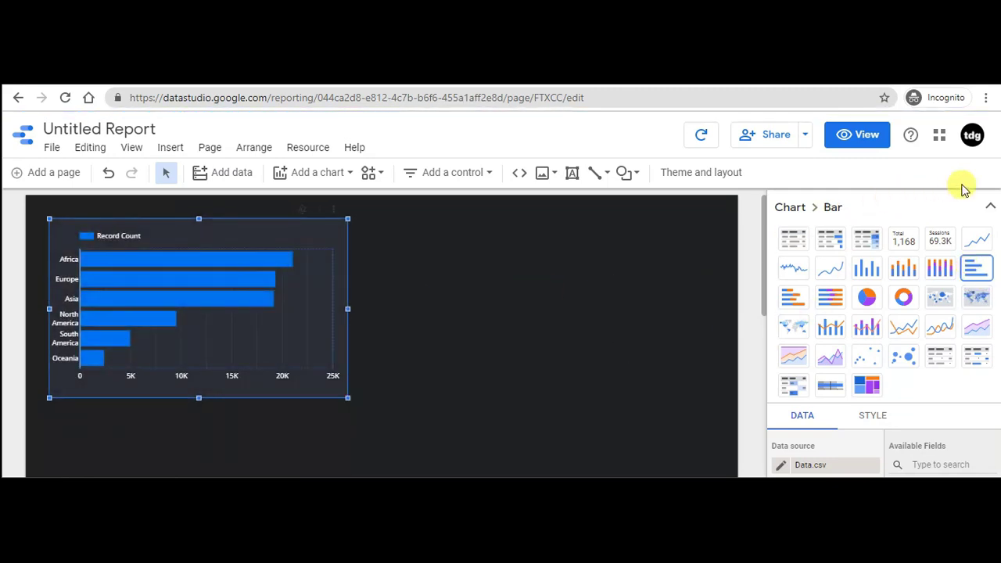
Step: Replace the bar chart's Record Count metric with total_cases
left_click(988, 205)
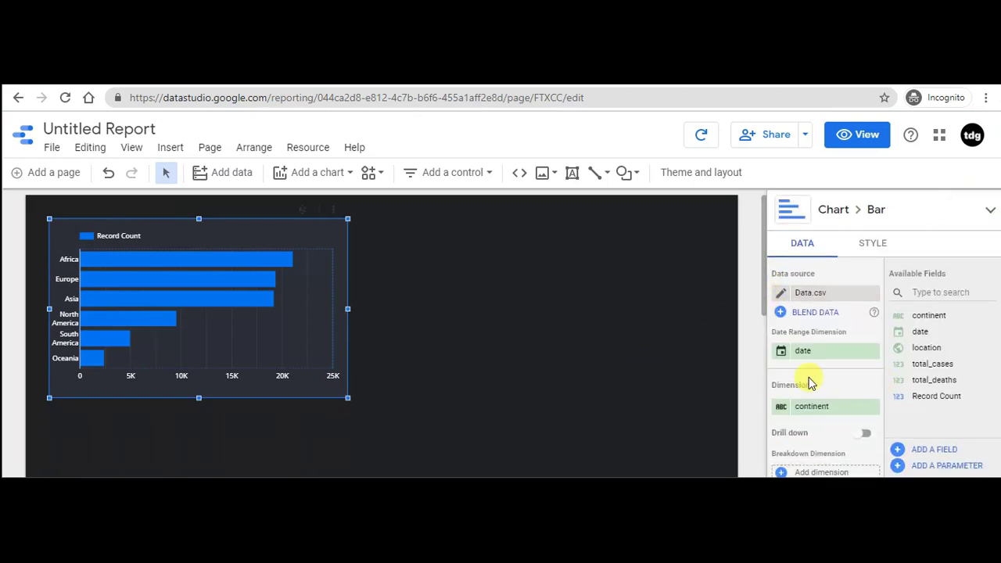
scroll(809, 383, "down", 3)
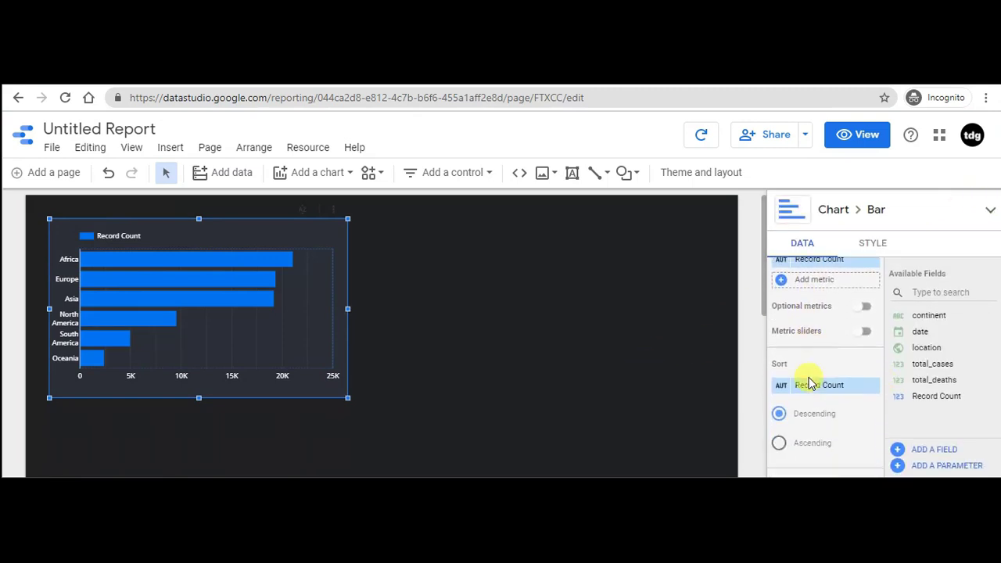
scroll(810, 384, "down", 1)
scroll(809, 384, "up", 3)
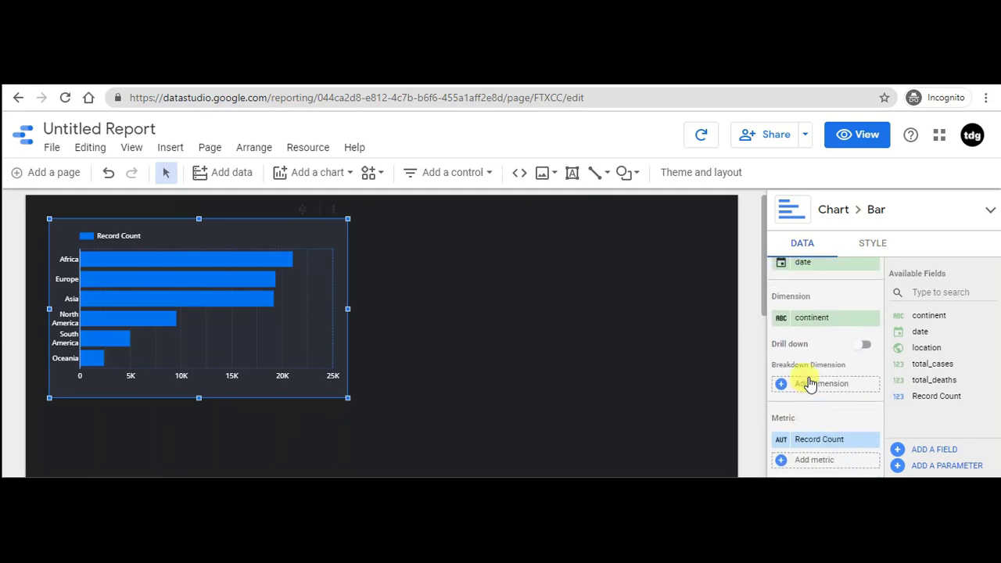
scroll(809, 383, "up", 1)
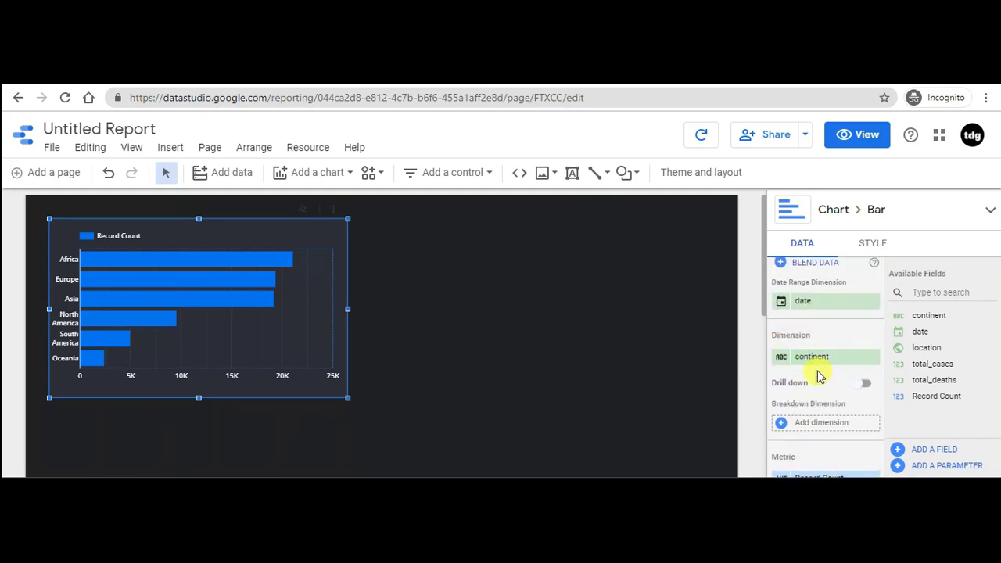
scroll(818, 376, "down", 3)
scroll(819, 376, "up", 2)
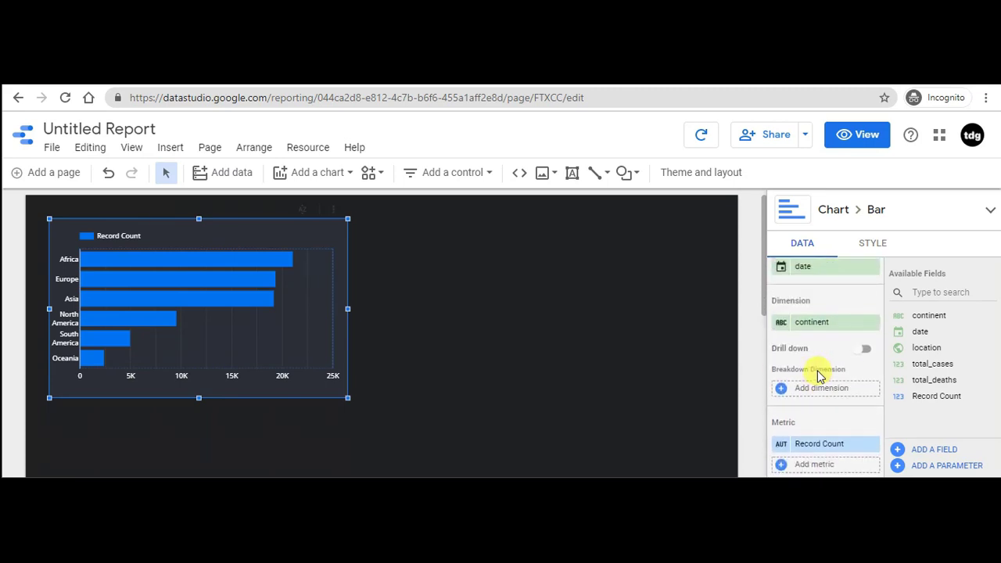
scroll(808, 358, "down", 4)
scroll(809, 344, "up", 1)
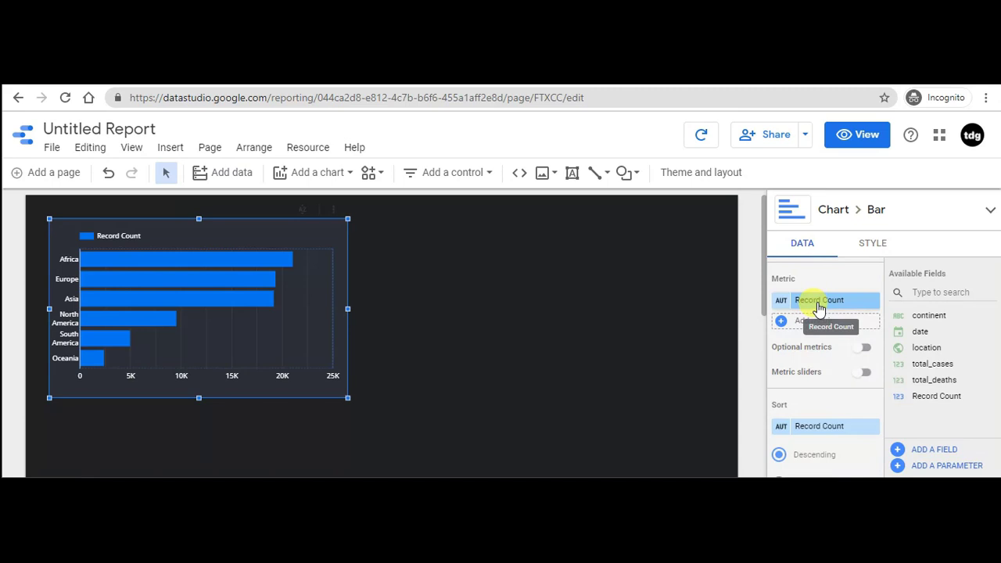
left_click(817, 306)
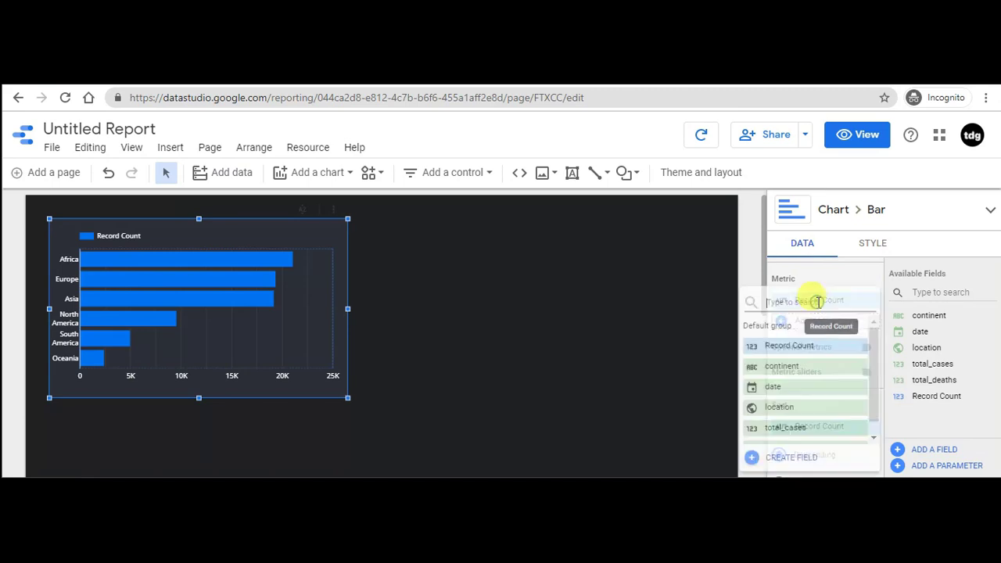
scroll(798, 408, "down", 1)
left_click(799, 413)
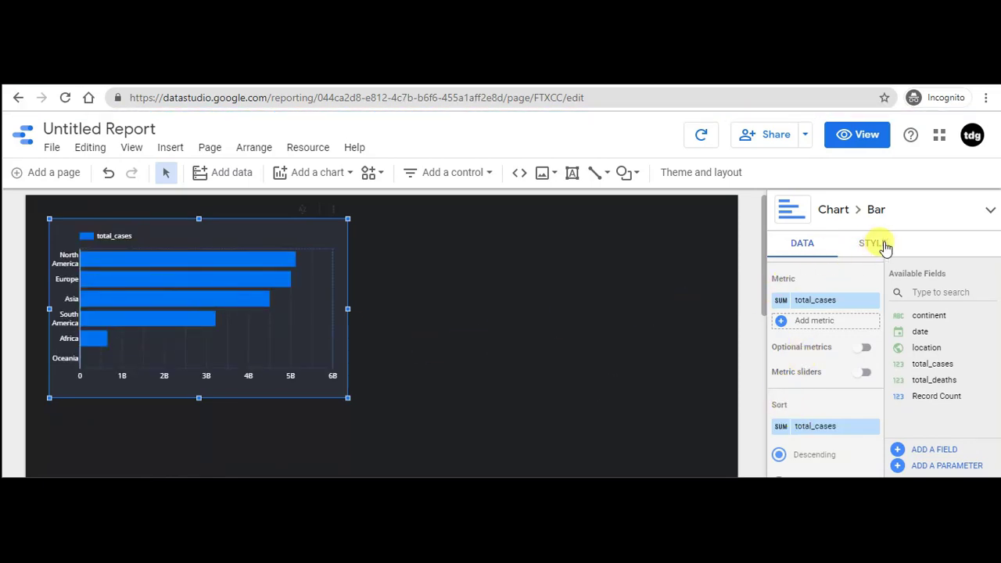
Step: Show data labels on the bar chart and deselect the chart
left_click(881, 250)
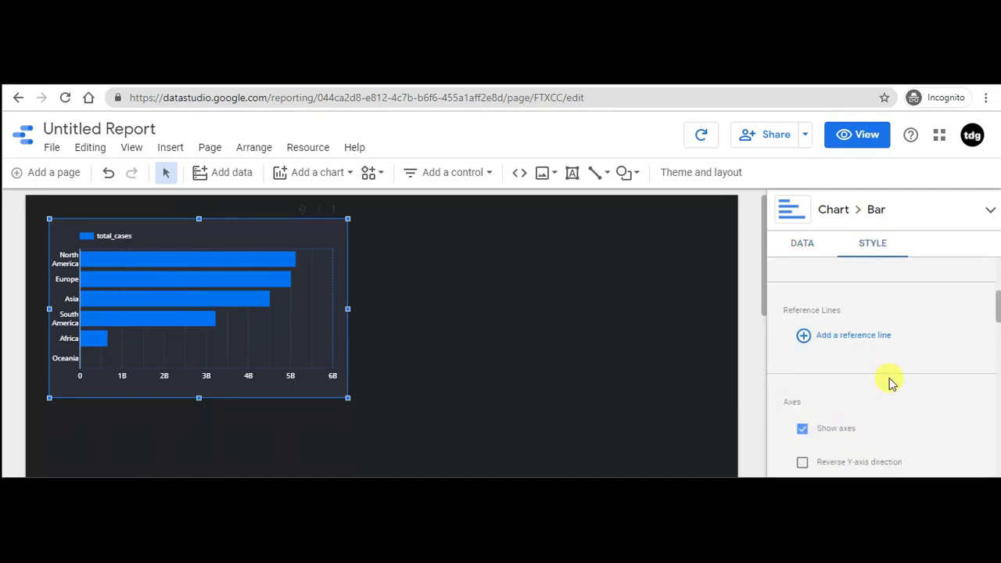
scroll(891, 383, "down", 2)
scroll(891, 383, "up", 5)
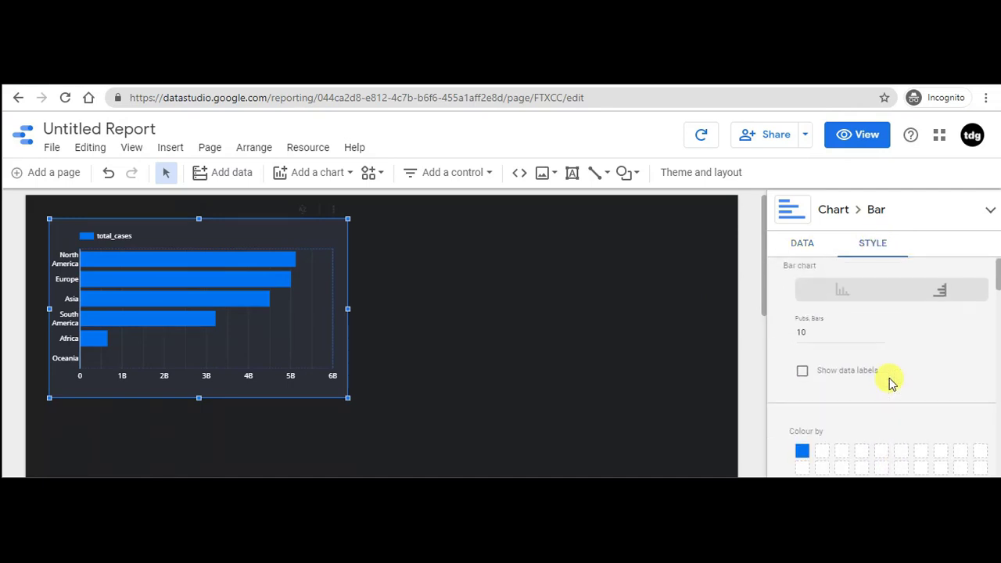
scroll(805, 377, "up", 1)
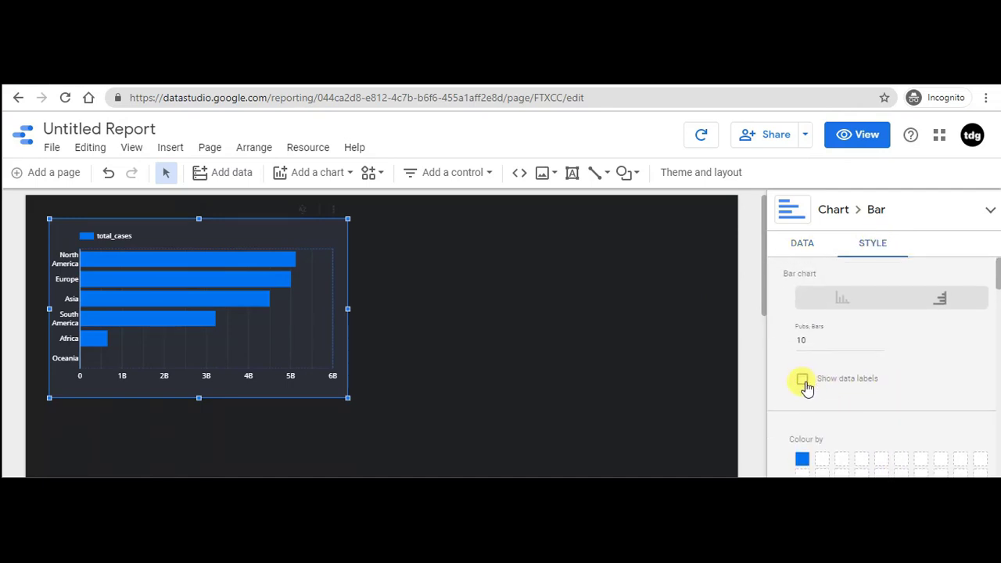
left_click(802, 380)
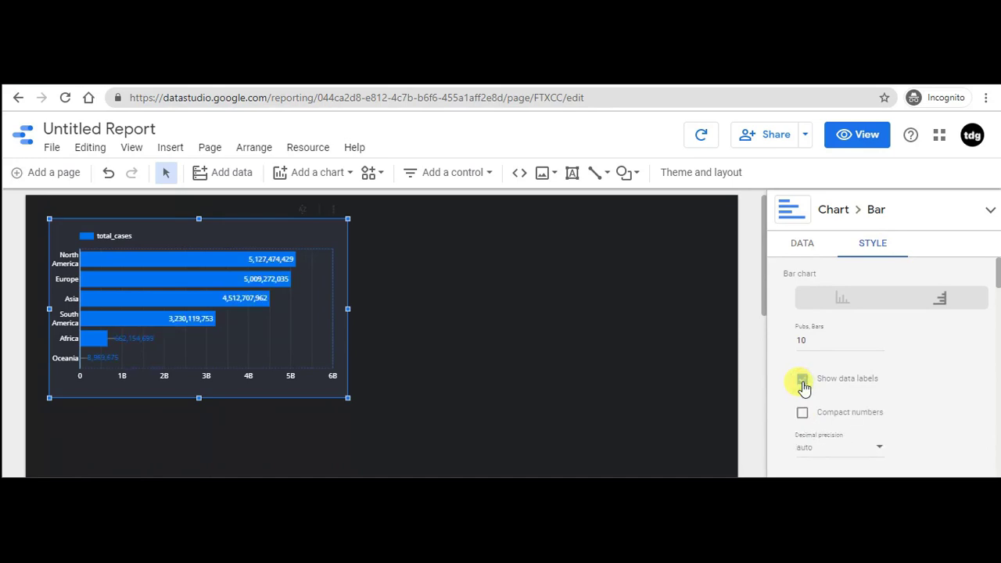
left_click(521, 362)
Step: Add a time series chart in the empty area of the page below the bar chart, near the page's left edge
scroll(671, 349, "down", 2)
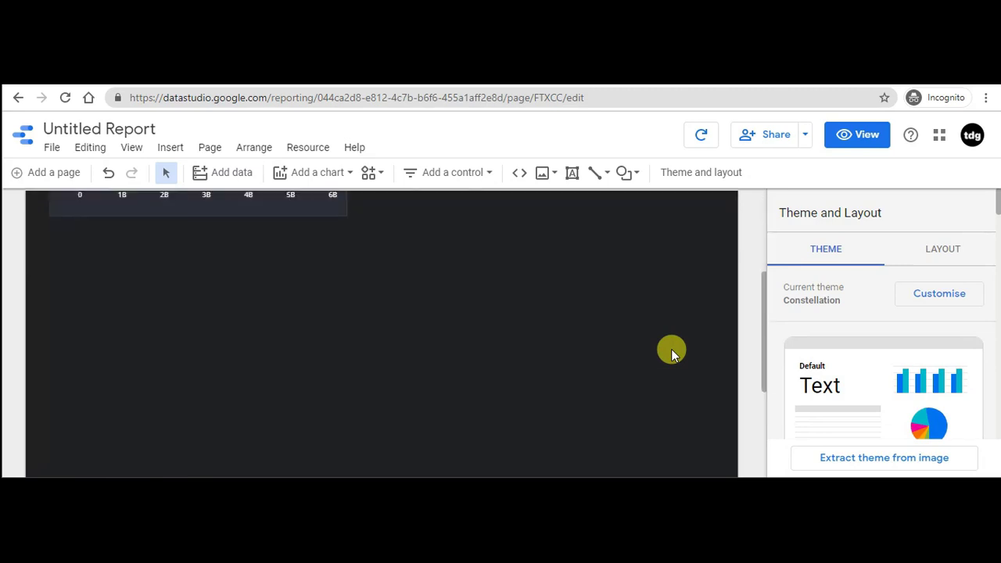
scroll(671, 349, "down", 2)
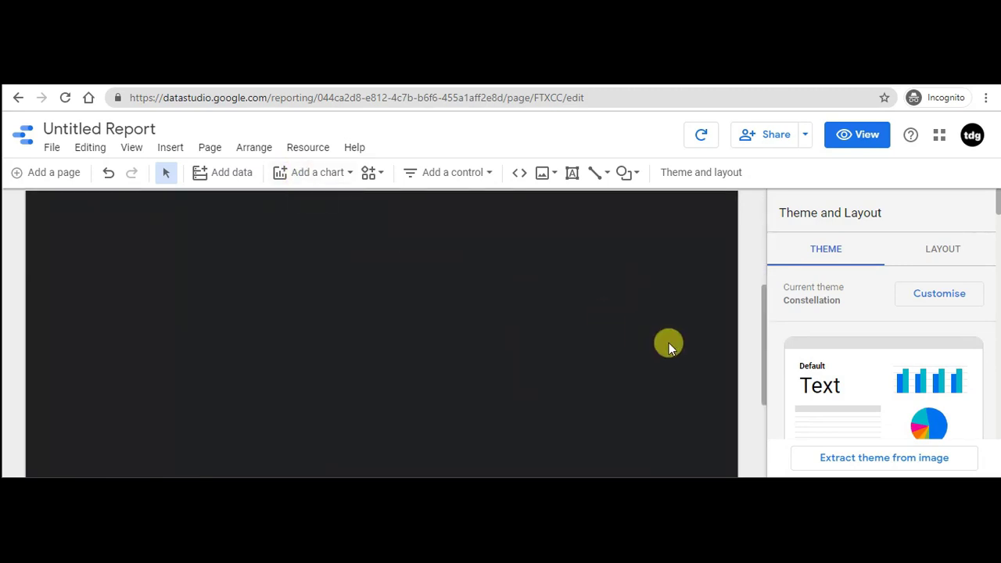
left_click(309, 179)
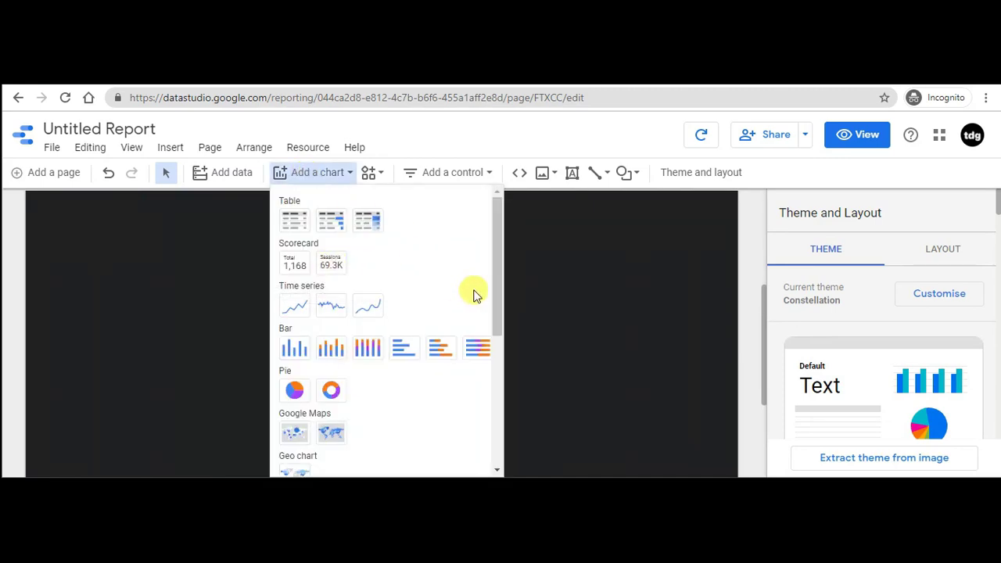
left_click(301, 309)
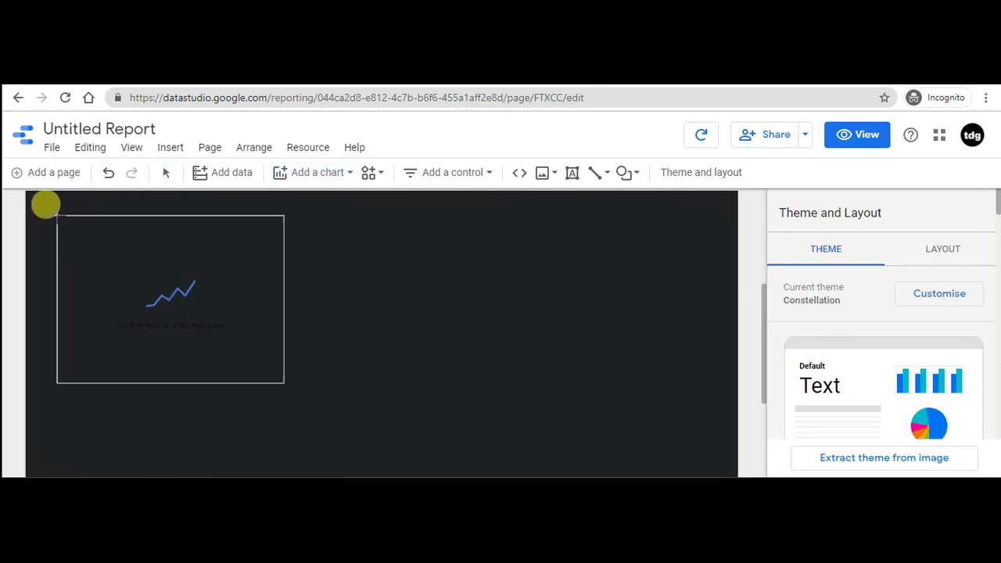
left_click(55, 216)
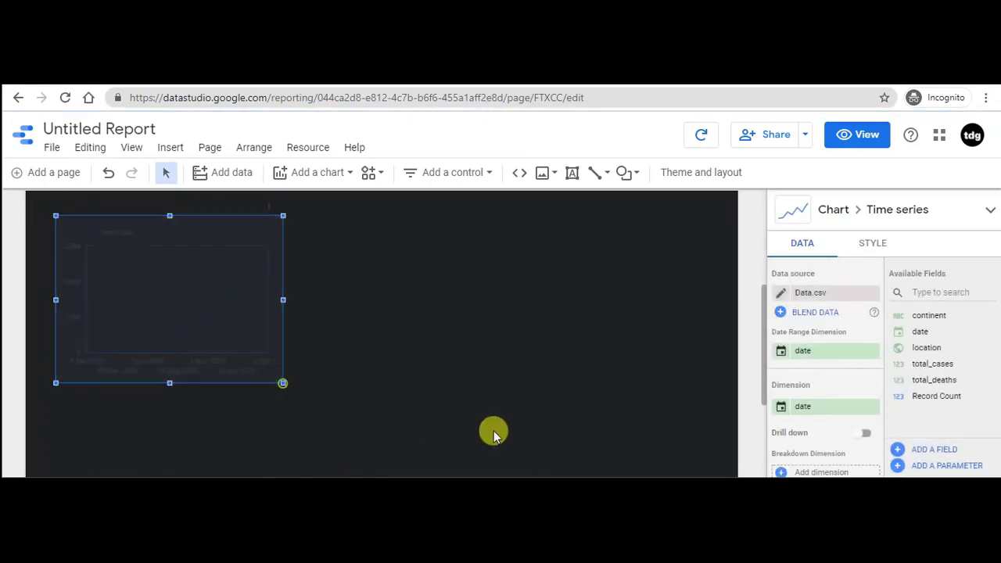
Step: Enlarge the time series chart in both width and height so it fills roughly half of the page width
left_click_drag(494, 433, 388, 442)
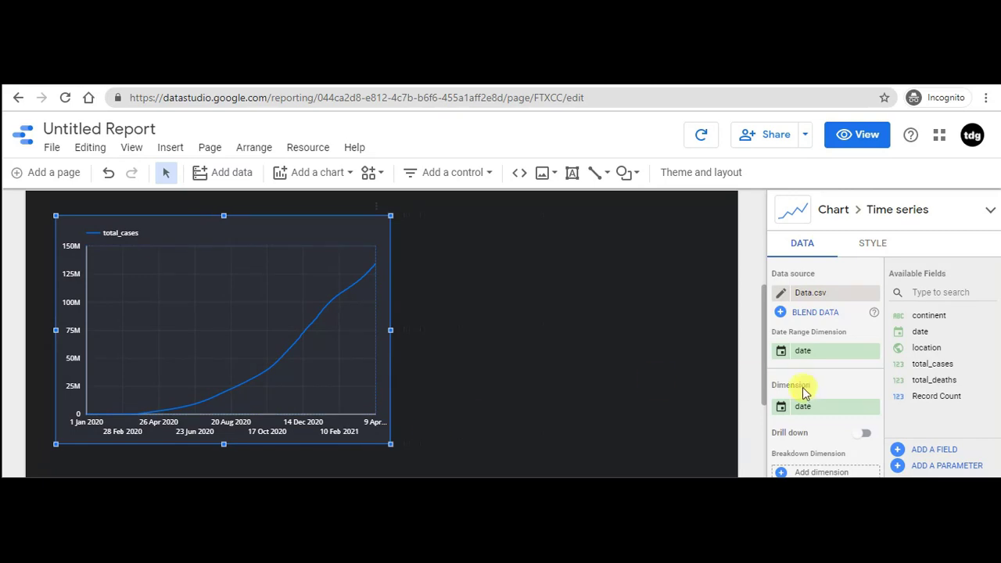
scroll(811, 389, "down", 5)
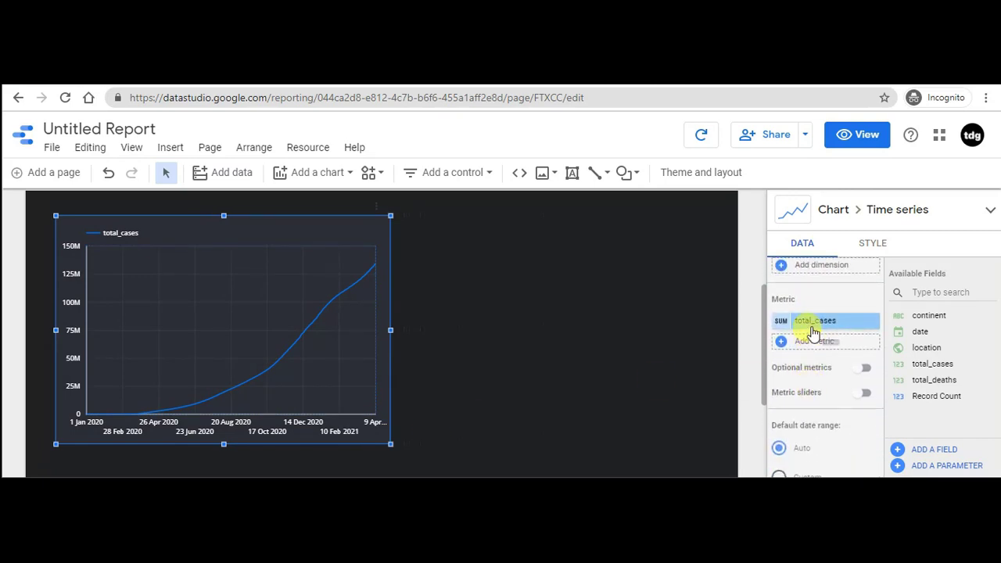
scroll(813, 370, "up", 5)
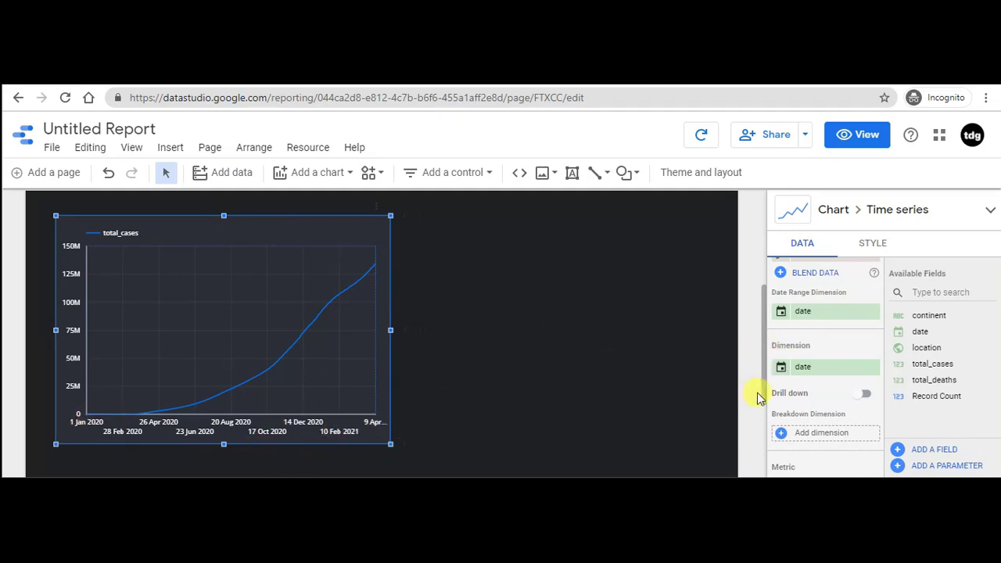
Step: Change the time series chart's date range dimension type to Year Month
left_click(781, 315)
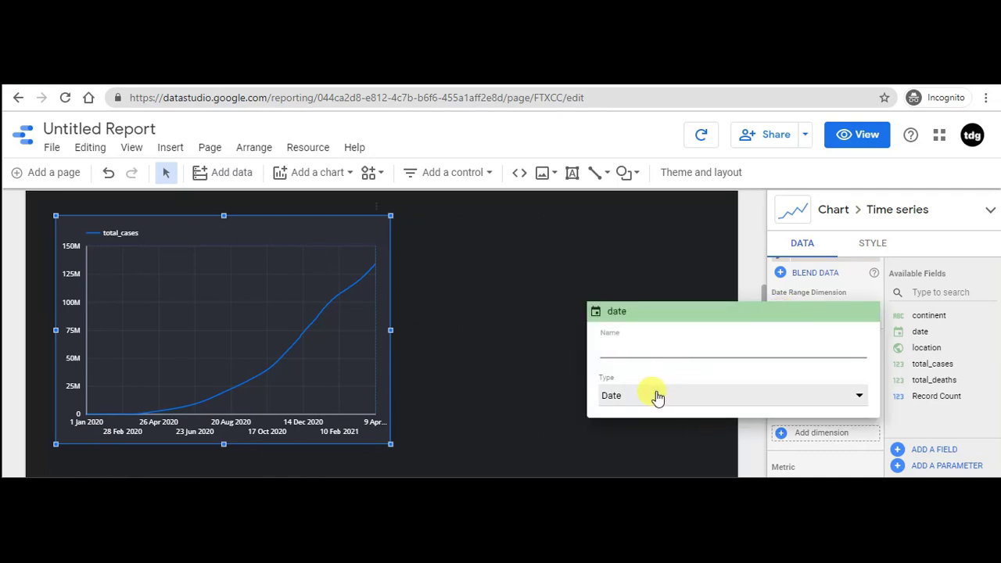
left_click(655, 397)
mouse_move(670, 353)
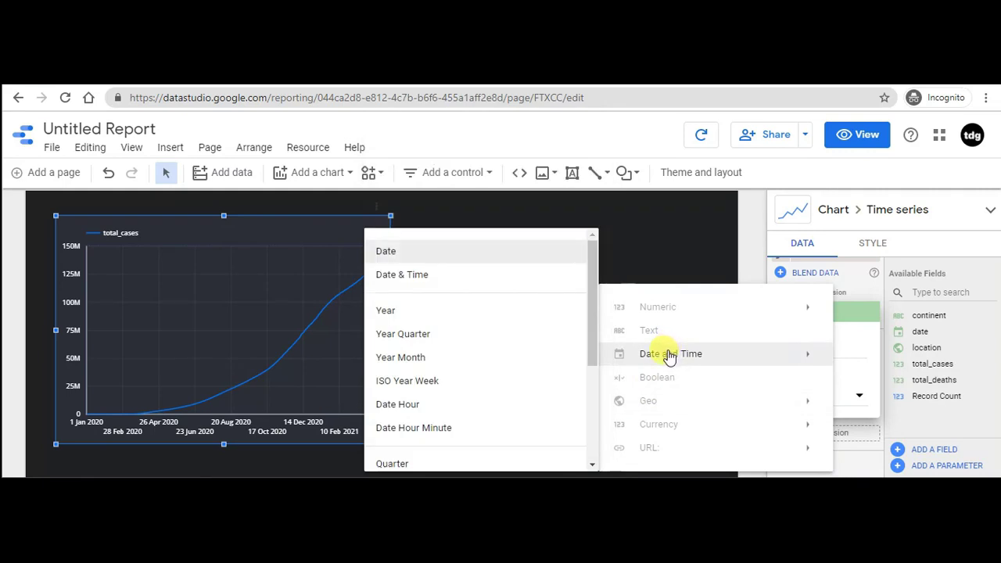
left_click(447, 357)
left_click(473, 353)
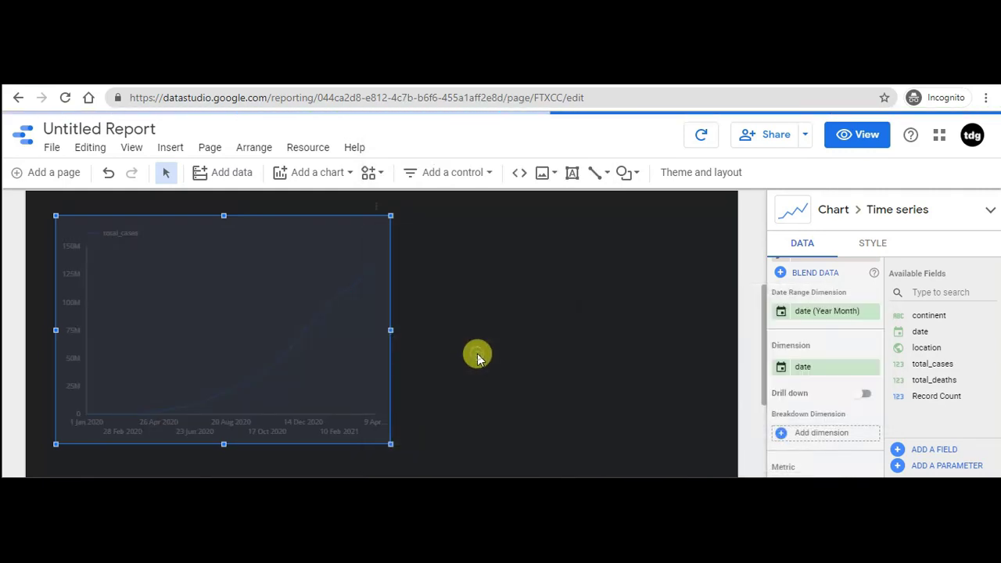
Step: Set the type of the time series chart's date dimension to Year Month
left_click(781, 369)
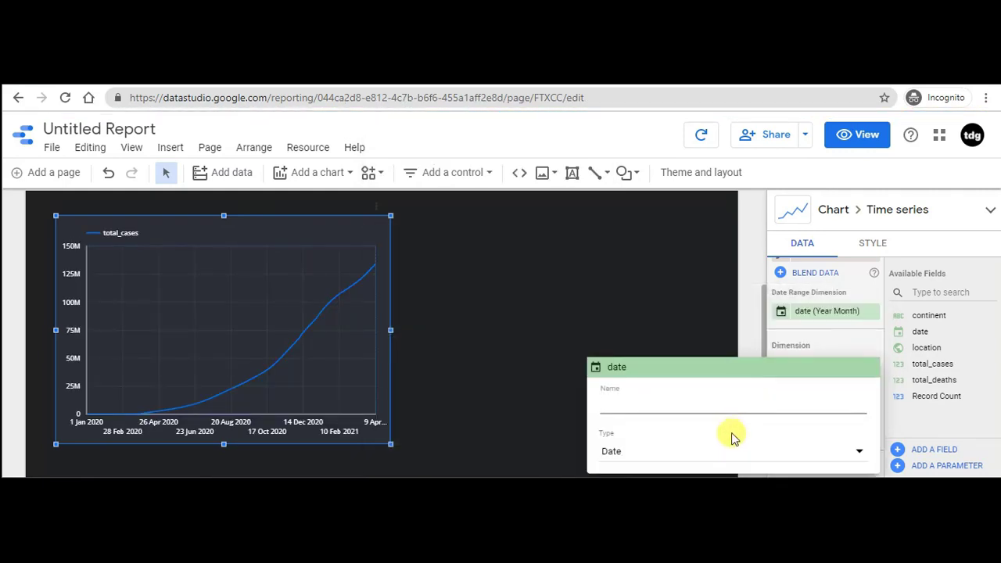
left_click(721, 452)
mouse_move(687, 360)
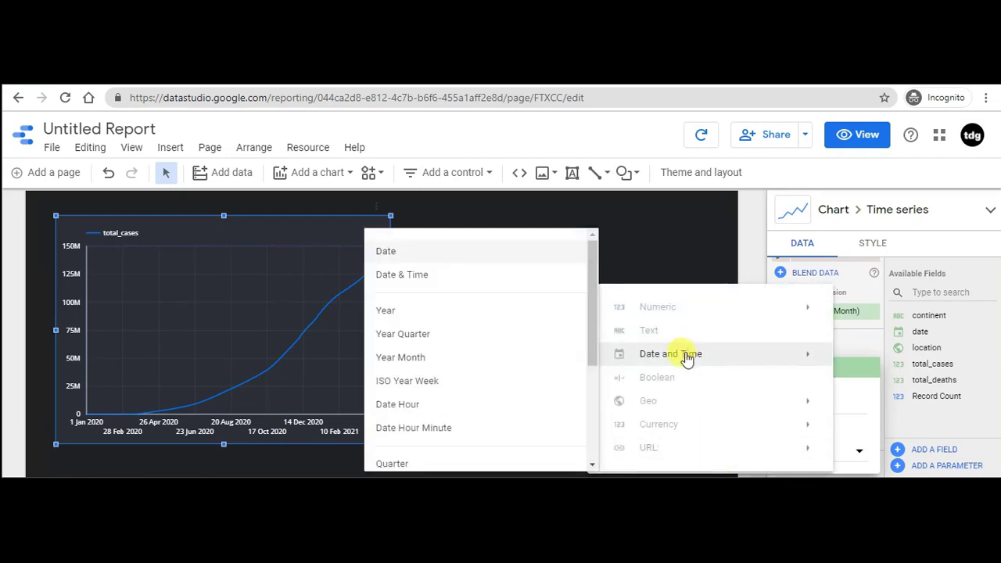
left_click(480, 360)
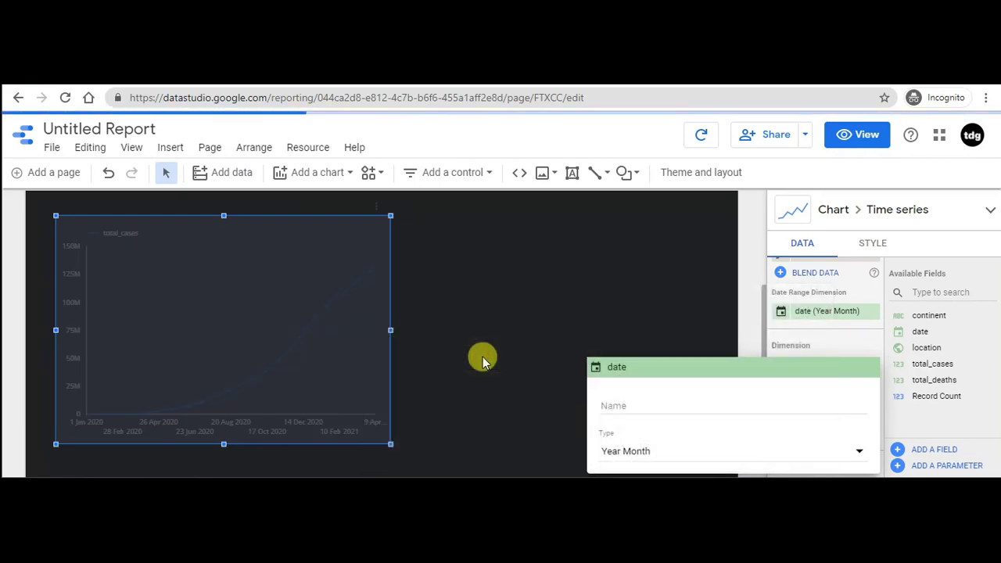
left_click(479, 347)
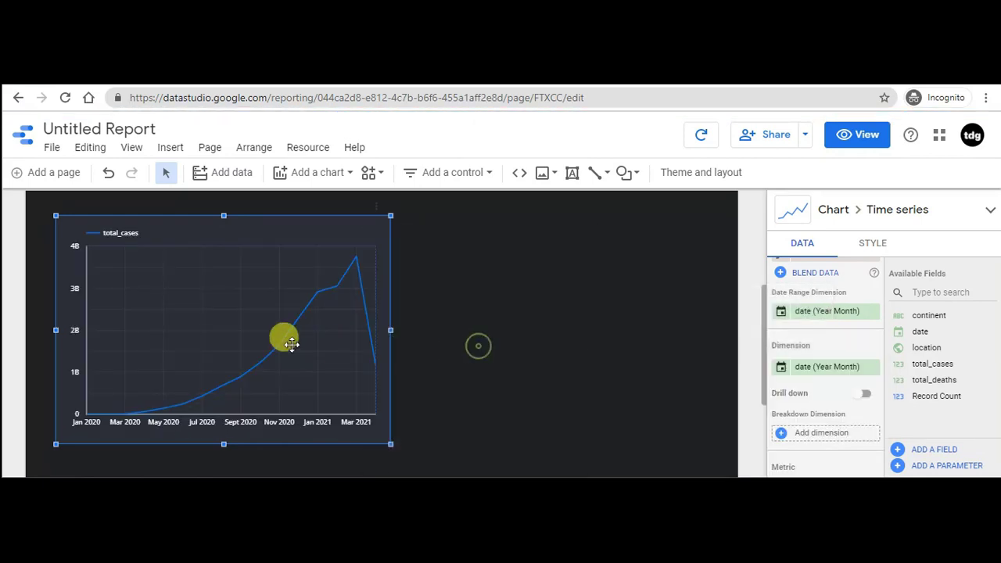
Step: Duplicate the total_cases time series chart and align the copy beside the original, toward the page's right edge
scroll(538, 325, "up", 1)
scroll(531, 327, "down", 1)
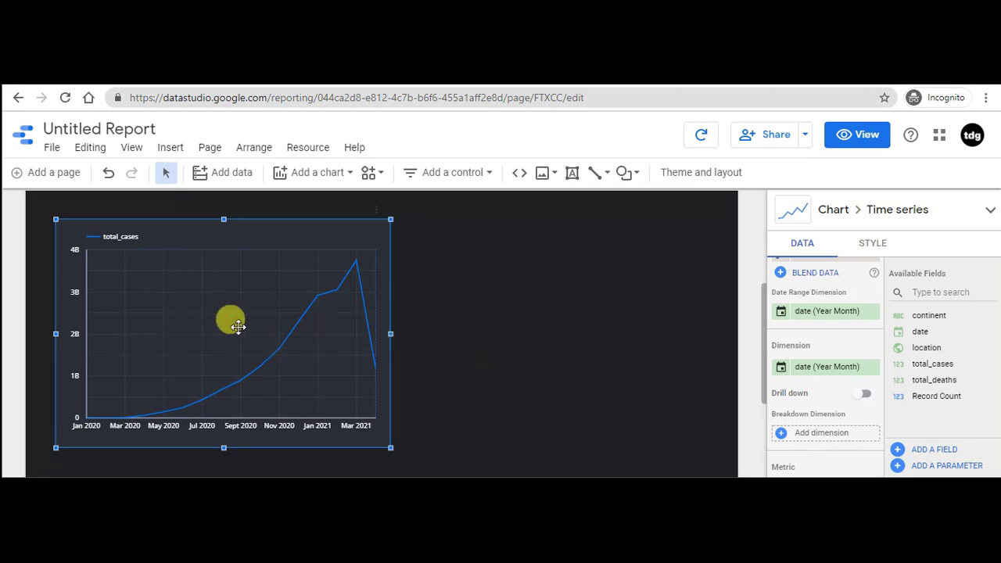
left_click(524, 300)
key("ctrl+v")
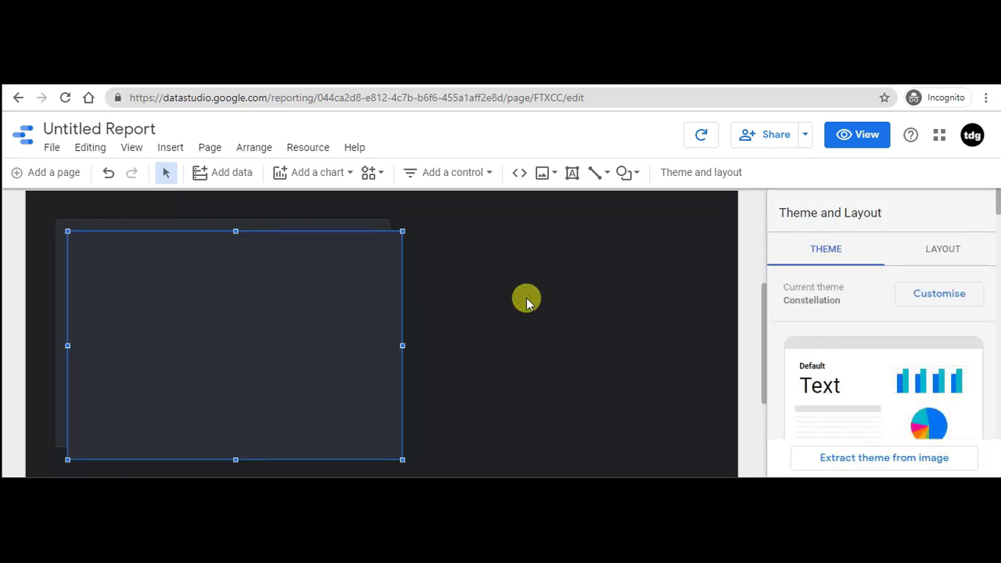
left_click(250, 271)
left_click_drag(251, 270, 582, 259)
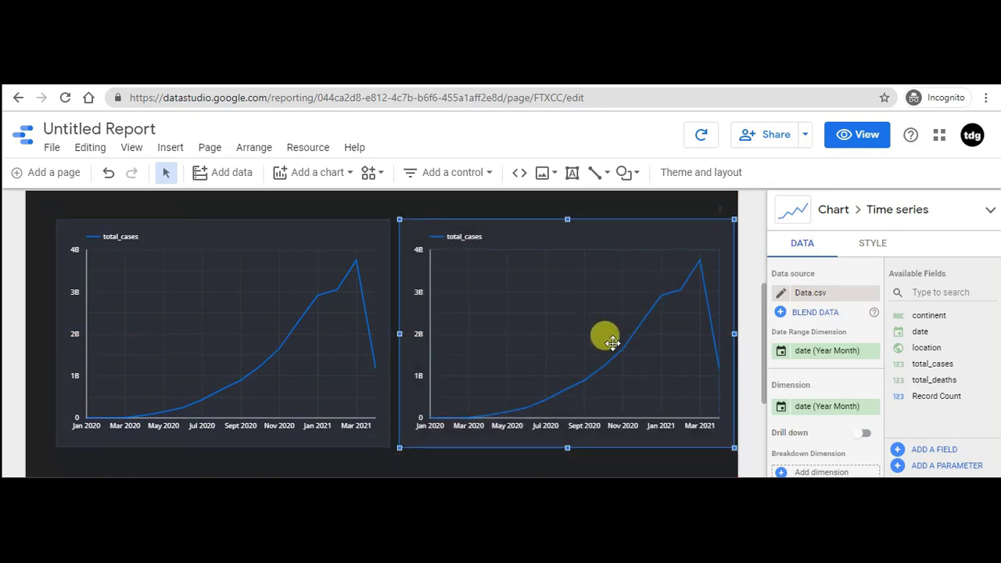
Step: Replace the copied time series chart's total_cases metric with total_deaths
scroll(836, 402, "down", 3)
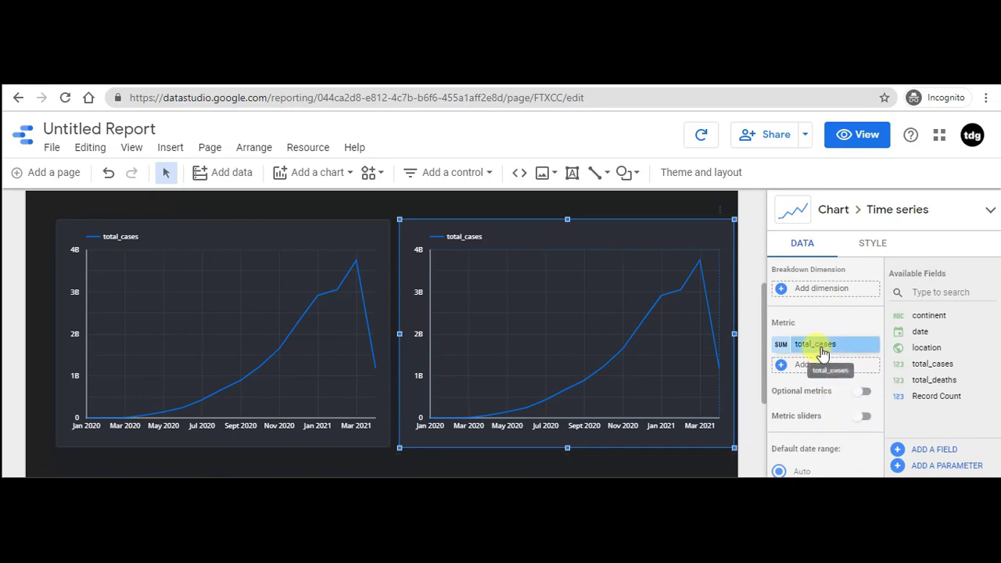
left_click(820, 351)
scroll(800, 395, "down", 3)
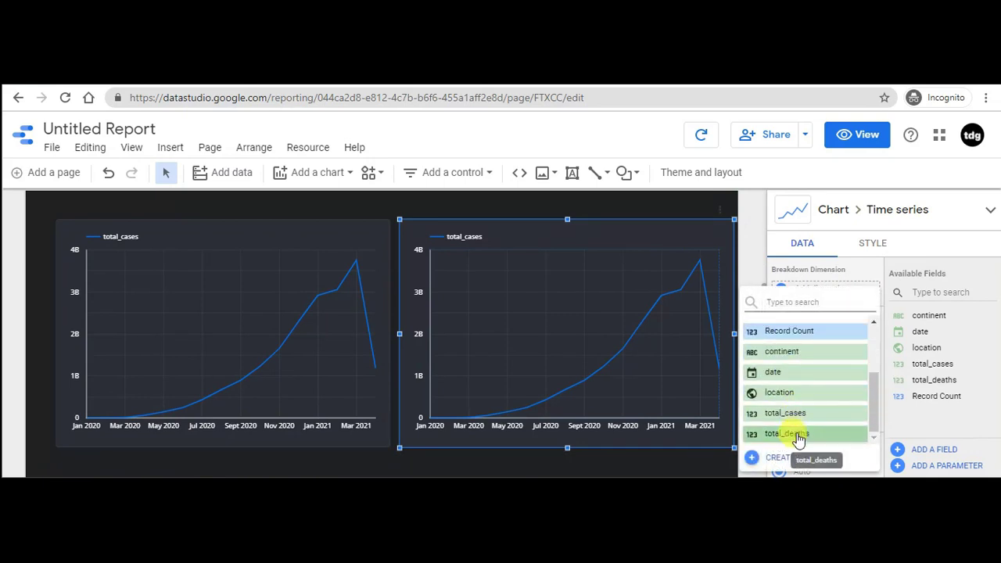
left_click(795, 436)
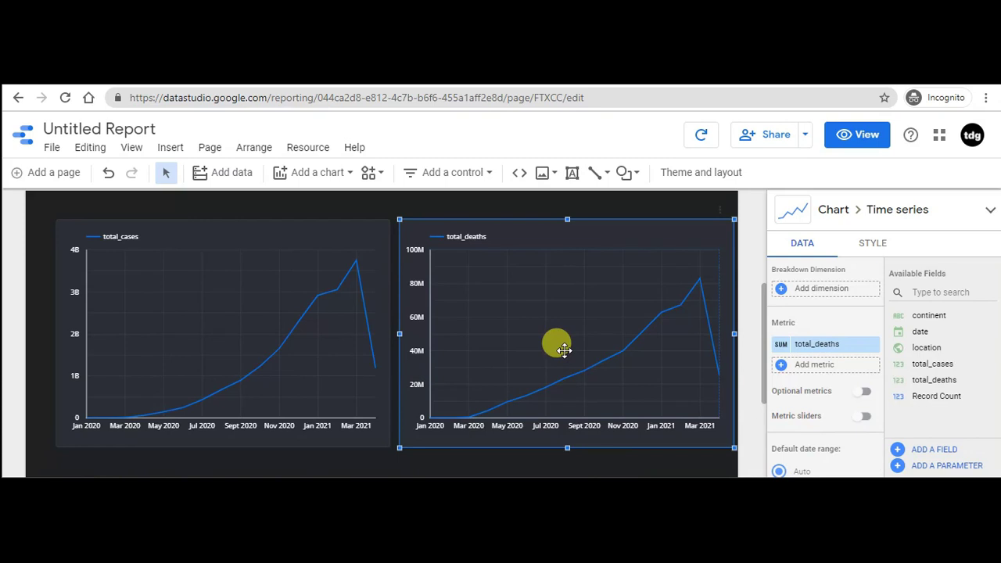
Step: Recolour the line of the total_deaths time series chart dark red and deselect the chart
left_click(880, 247)
scroll(941, 356, "up", 5)
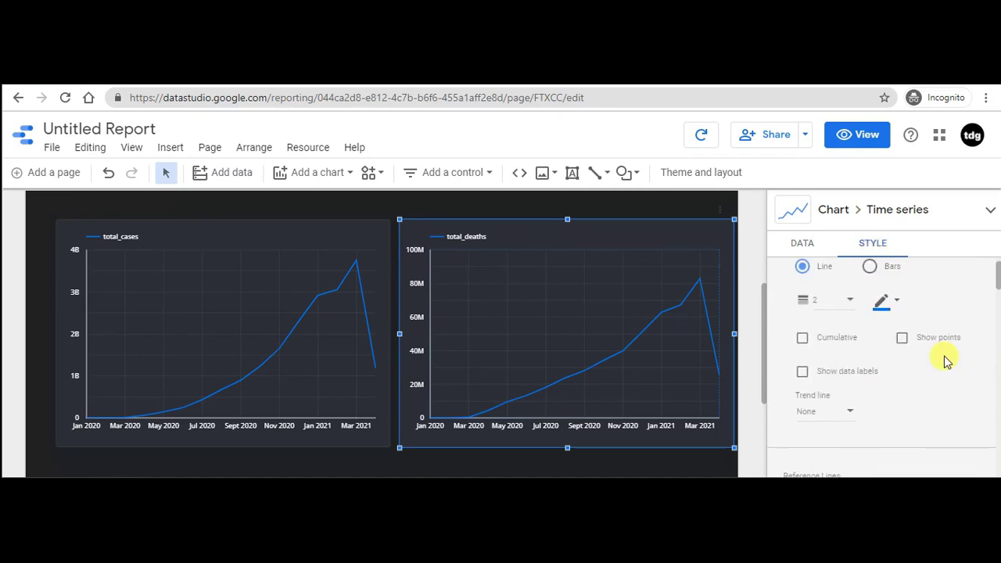
left_click(883, 336)
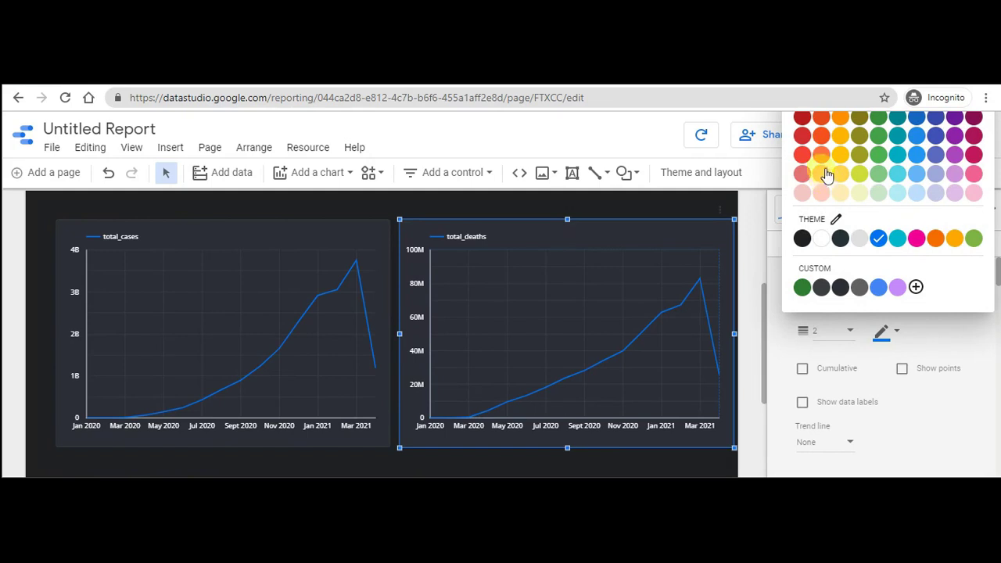
left_click(803, 122)
left_click(625, 462)
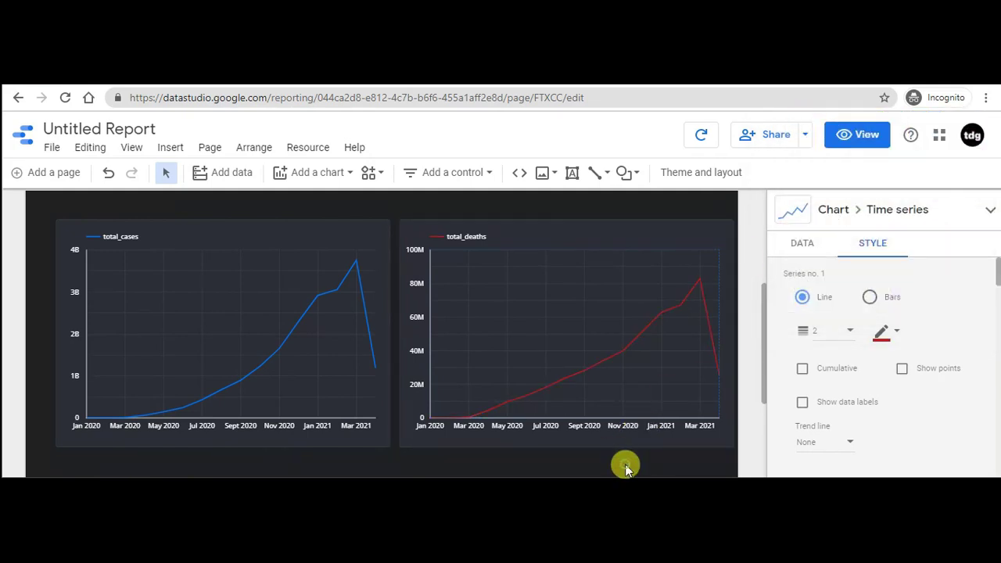
Step: Try the custom dark green as line colour for the total_cases time series chart
left_click(264, 328)
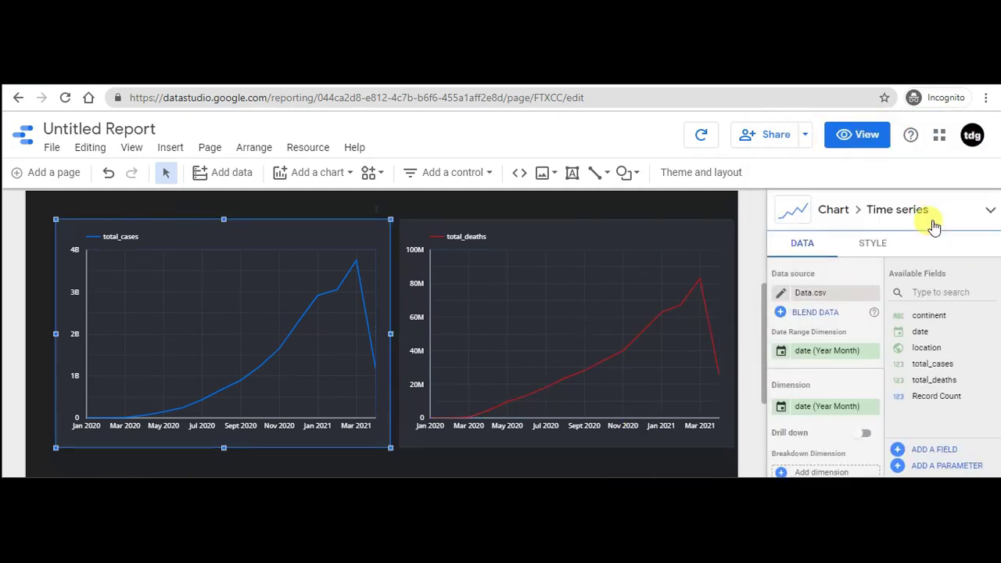
left_click(869, 242)
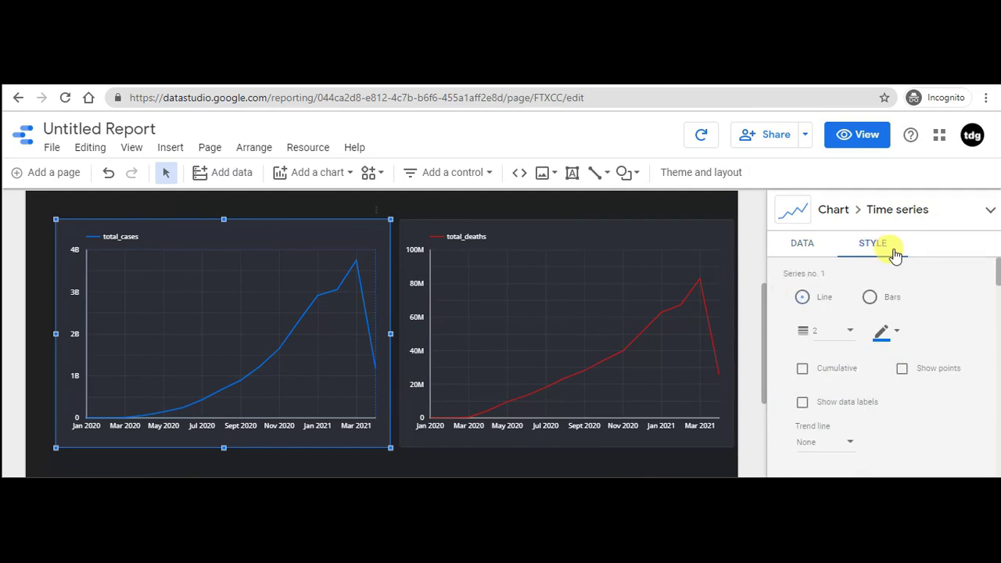
left_click(882, 331)
left_click(800, 286)
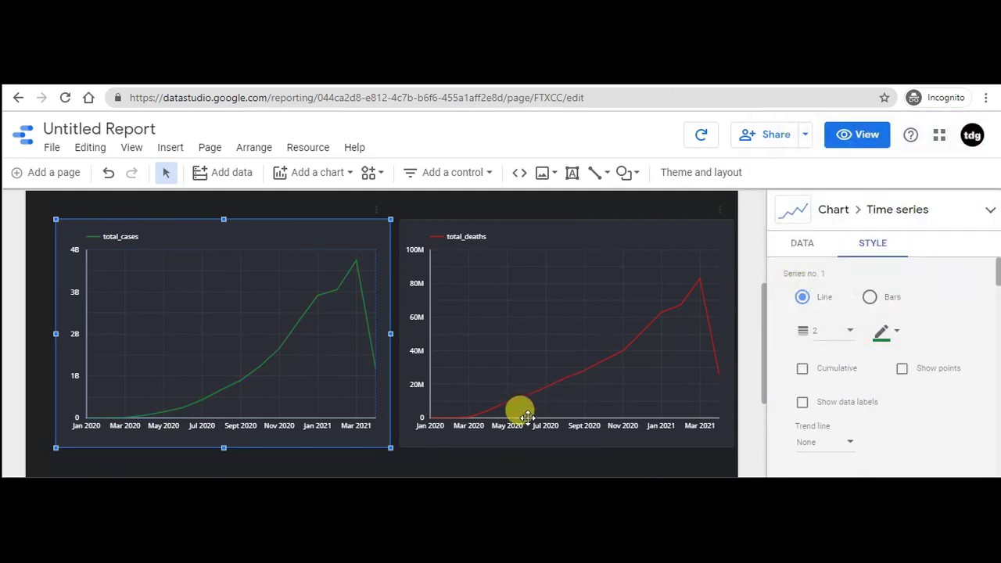
left_click(517, 453)
Step: Set the total_cases time series line to the theme's yellow-orange colour and deselect the chart
left_click(292, 321)
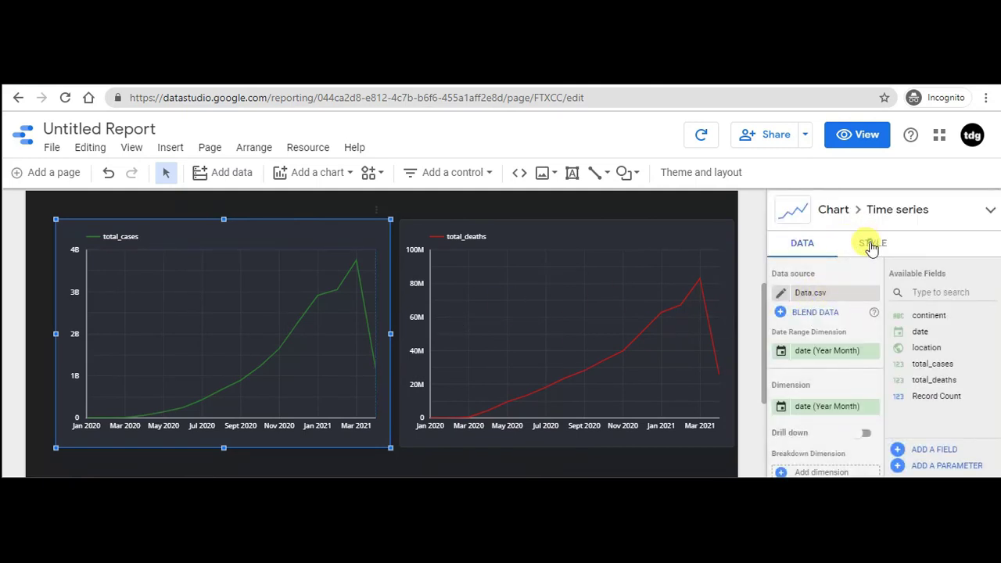
left_click(871, 244)
left_click(879, 330)
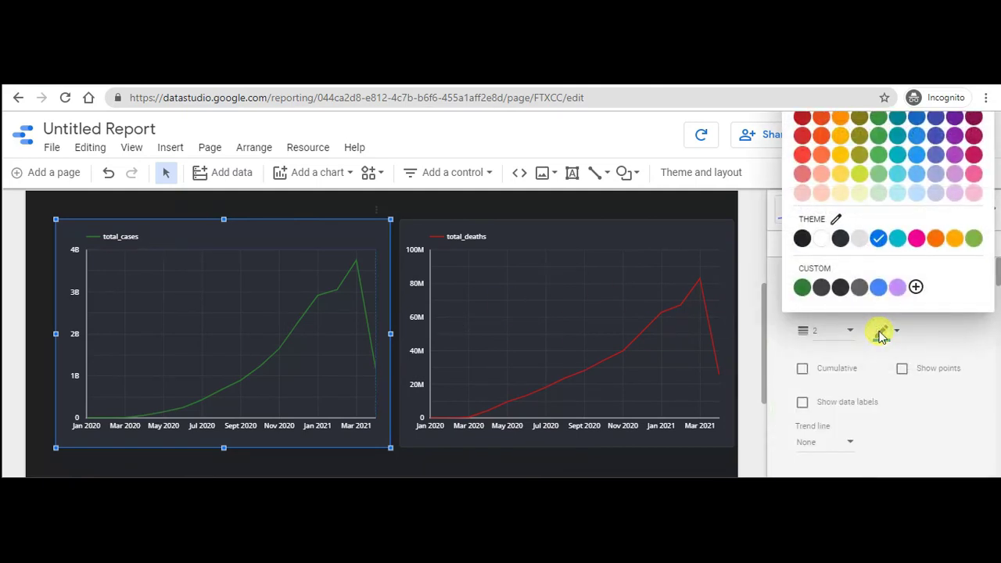
left_click(955, 238)
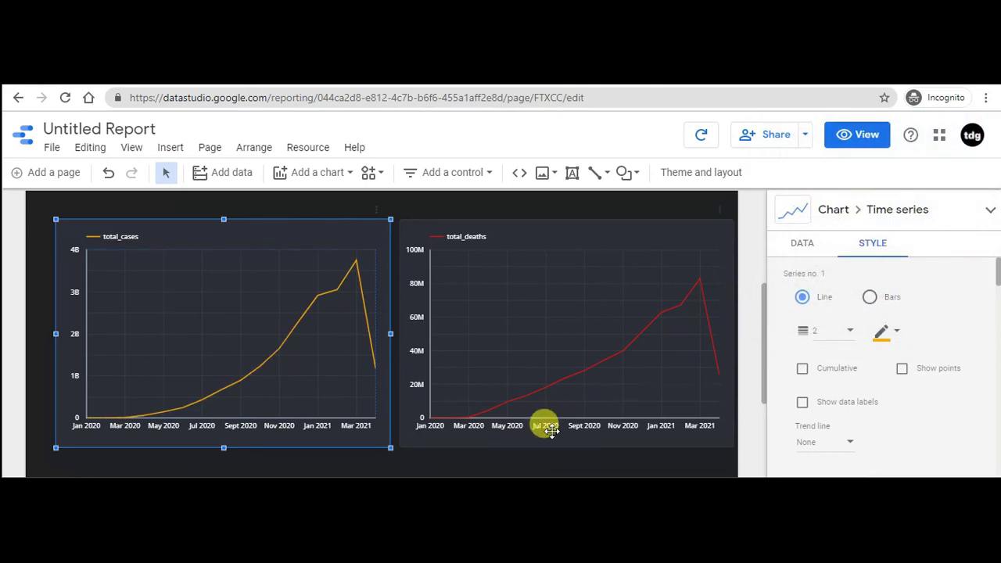
left_click(521, 461)
Step: Recolour the bars of the continent bar chart dark orange and deselect the chart
scroll(522, 462, "up", 3)
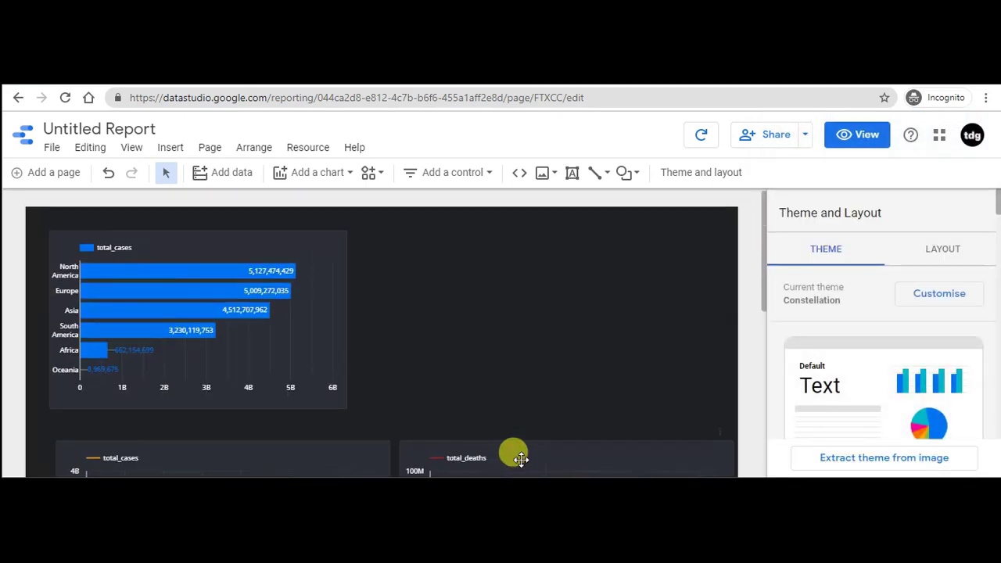
left_click(231, 296)
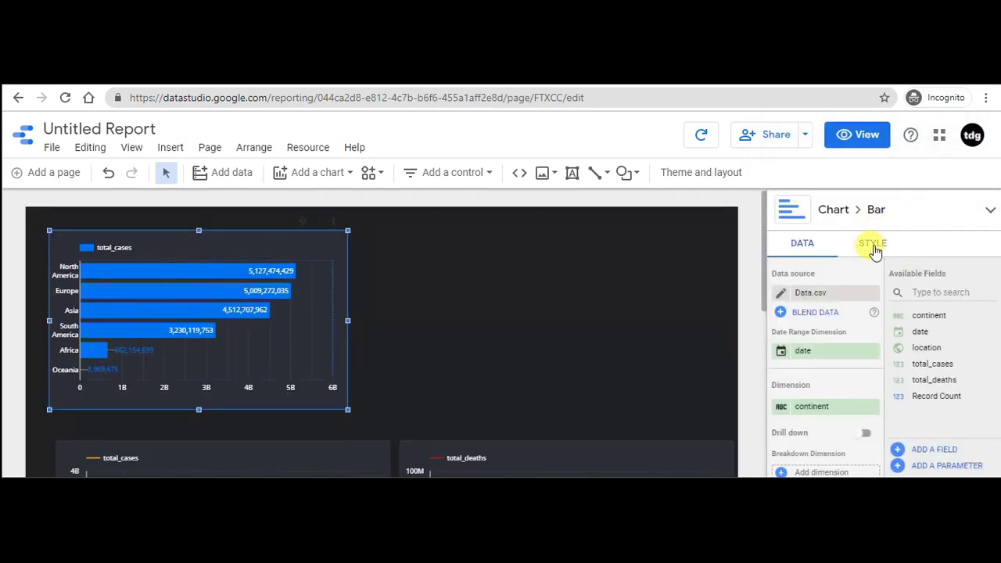
left_click(873, 245)
scroll(899, 351, "down", 5)
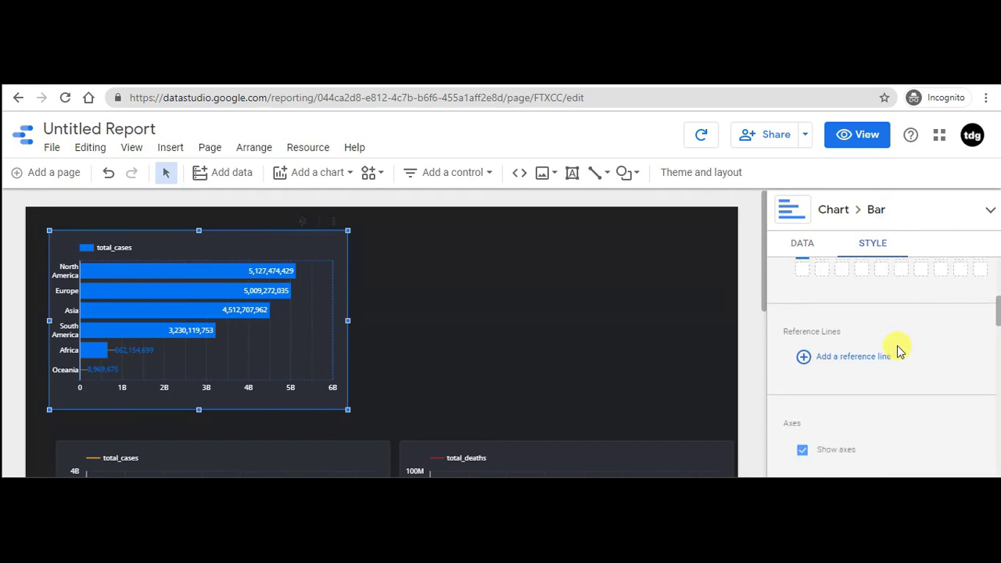
scroll(780, 327, "up", 1)
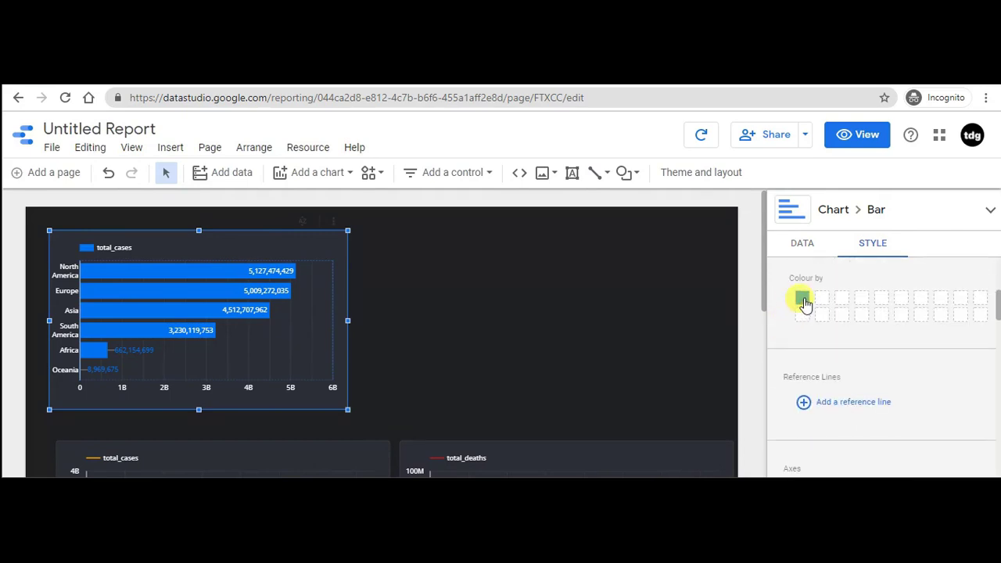
left_click(803, 300)
left_click(813, 364)
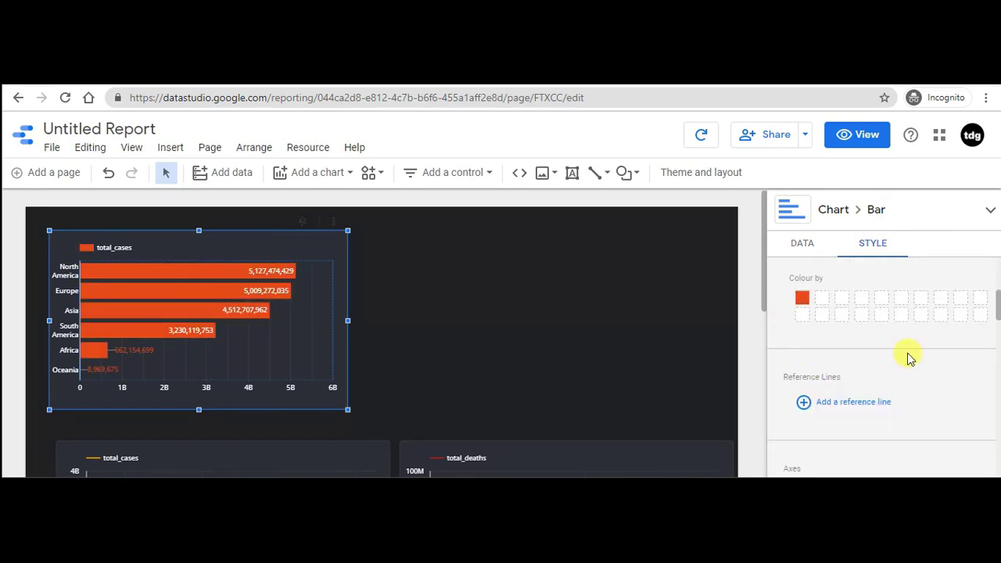
left_click(512, 360)
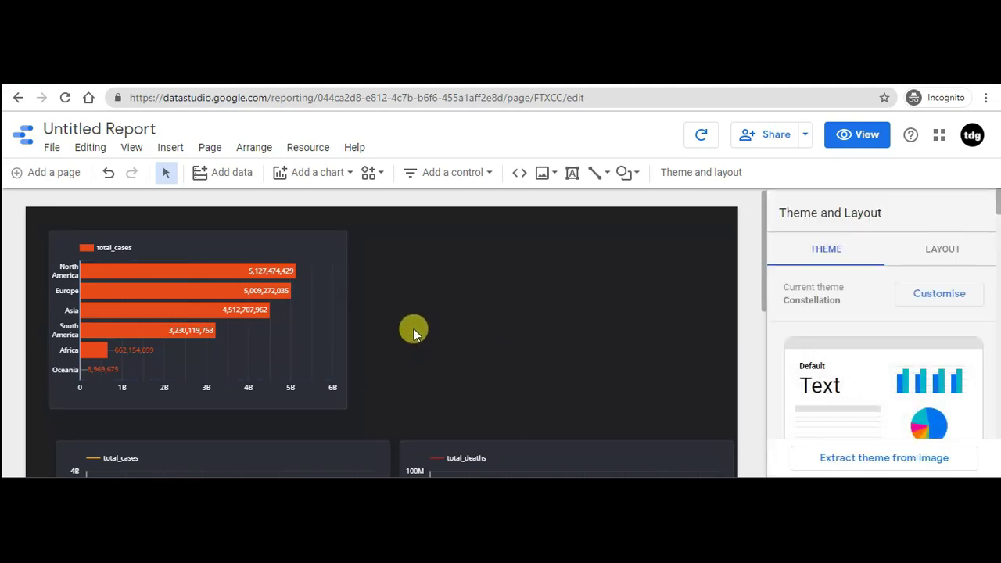
Step: Add a total_cases scorecard in the empty area beside the bar chart and widen it to fit the full number
left_click(306, 173)
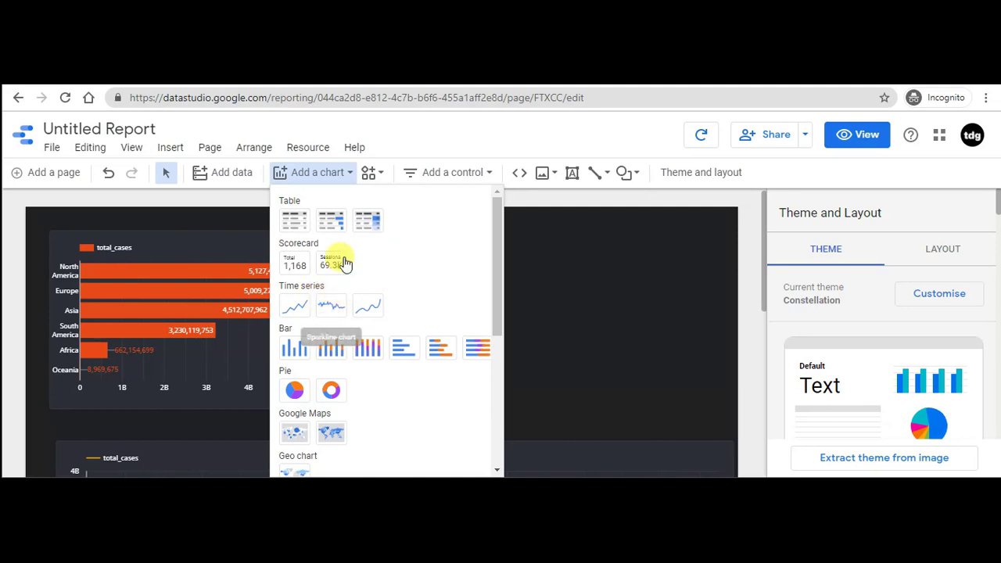
left_click(293, 268)
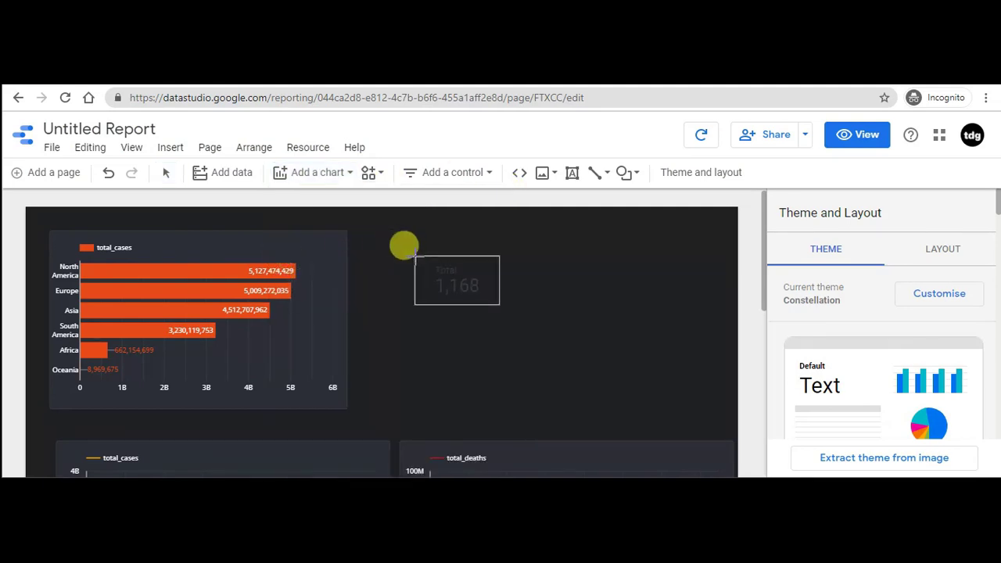
left_click(380, 230)
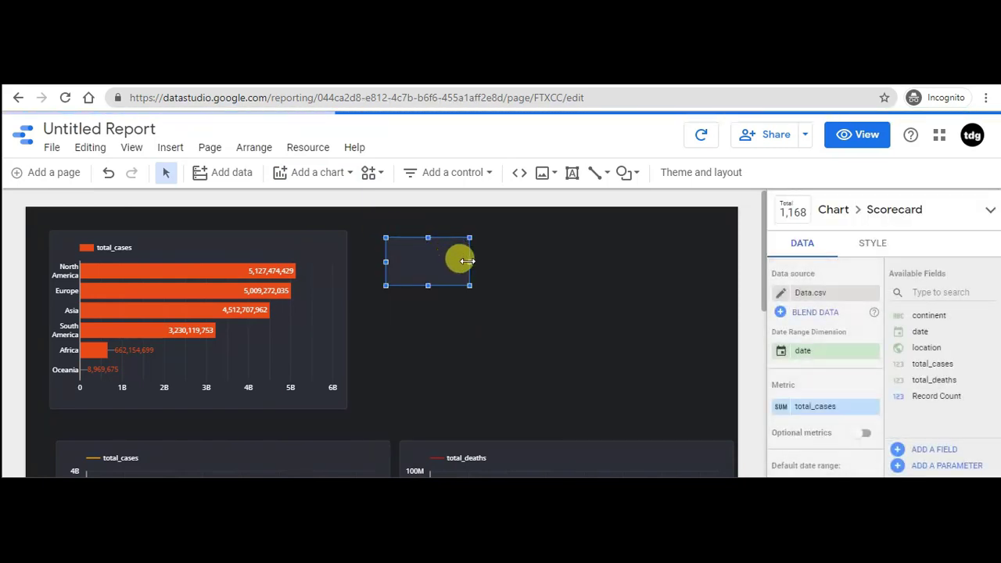
left_click_drag(469, 285, 525, 283)
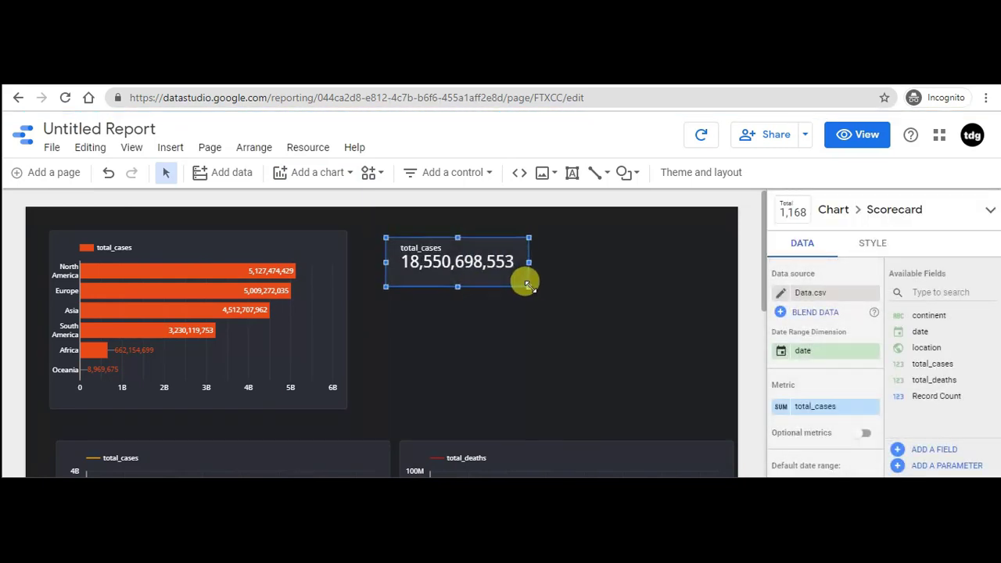
Step: Add a total_deaths scorecard beside the total_cases scorecard, widen it to fit the full number, and deselect it
left_click(587, 328)
left_click(317, 178)
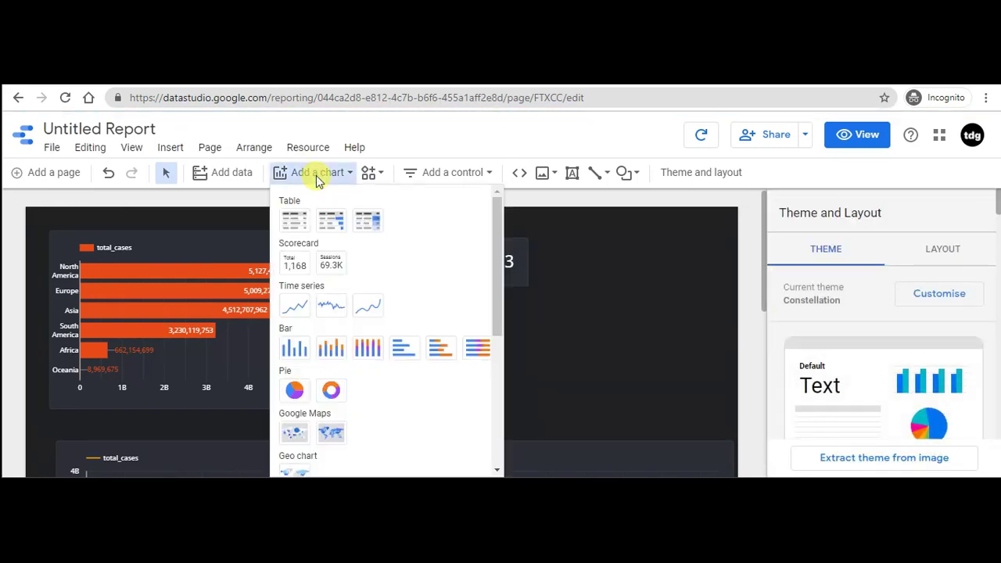
left_click(294, 266)
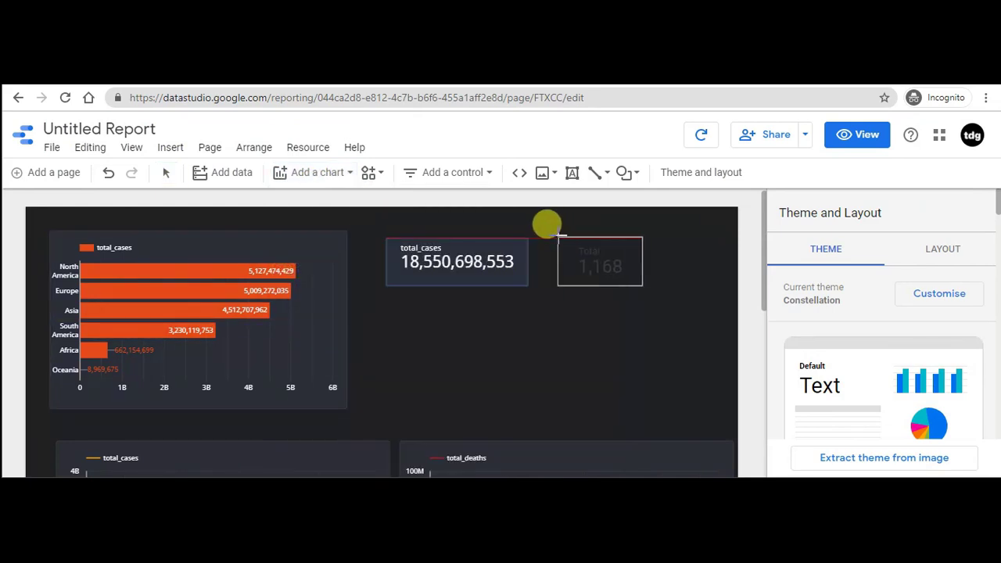
left_click(554, 236)
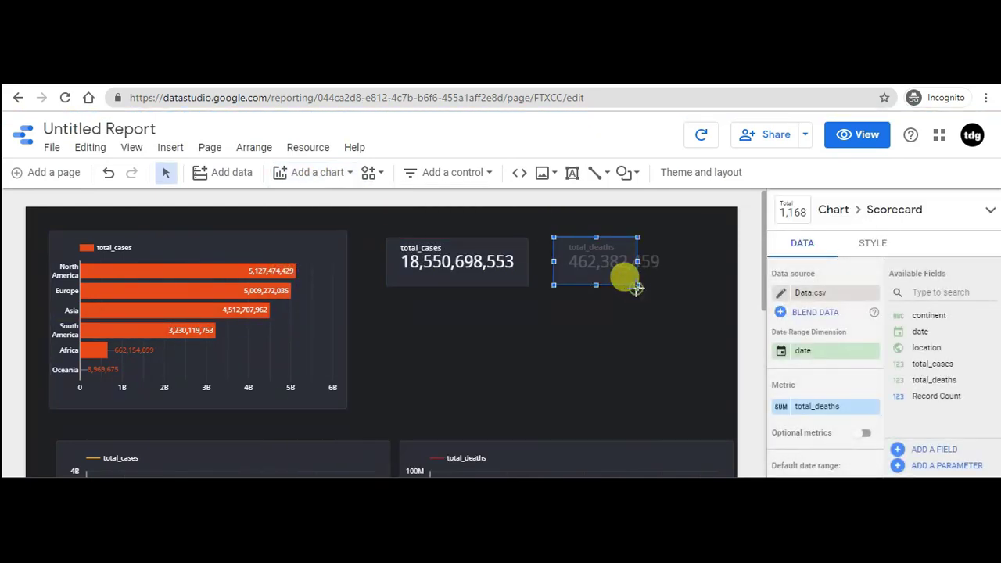
left_click_drag(638, 286, 680, 291)
left_click(628, 316)
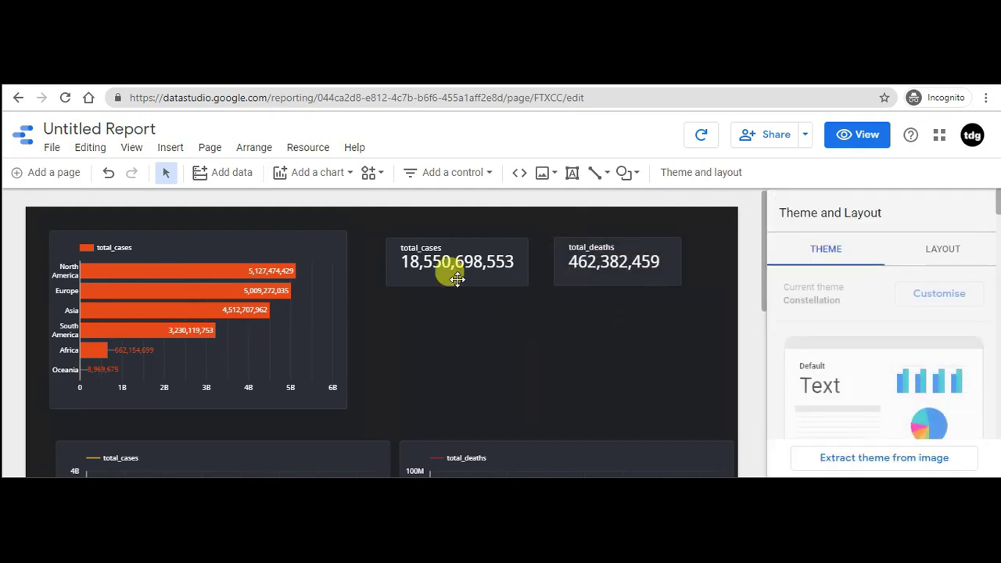
Step: Add a drop-down list control below the total_cases scorecard with location as its control field, and deselect it
left_click(411, 172)
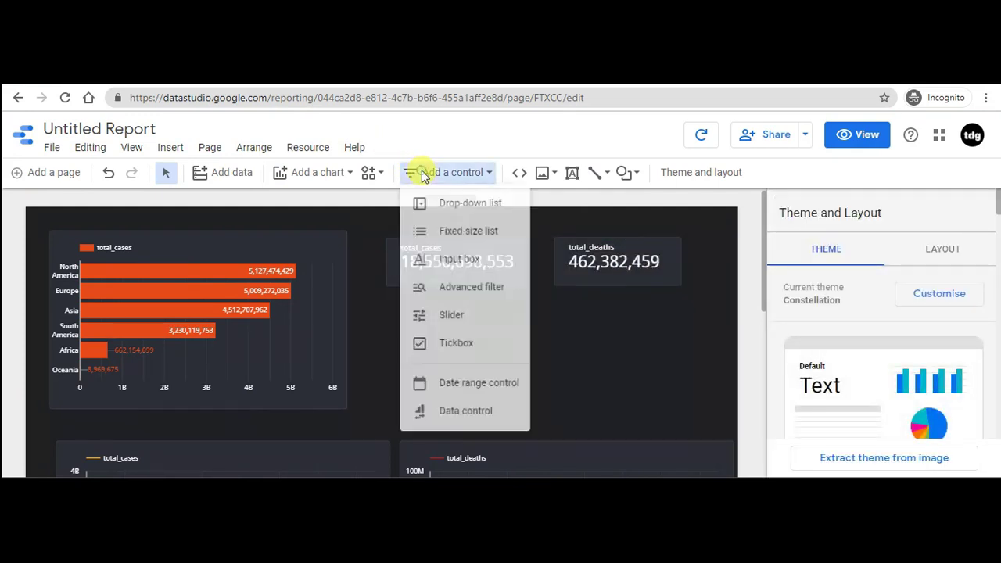
left_click(452, 219)
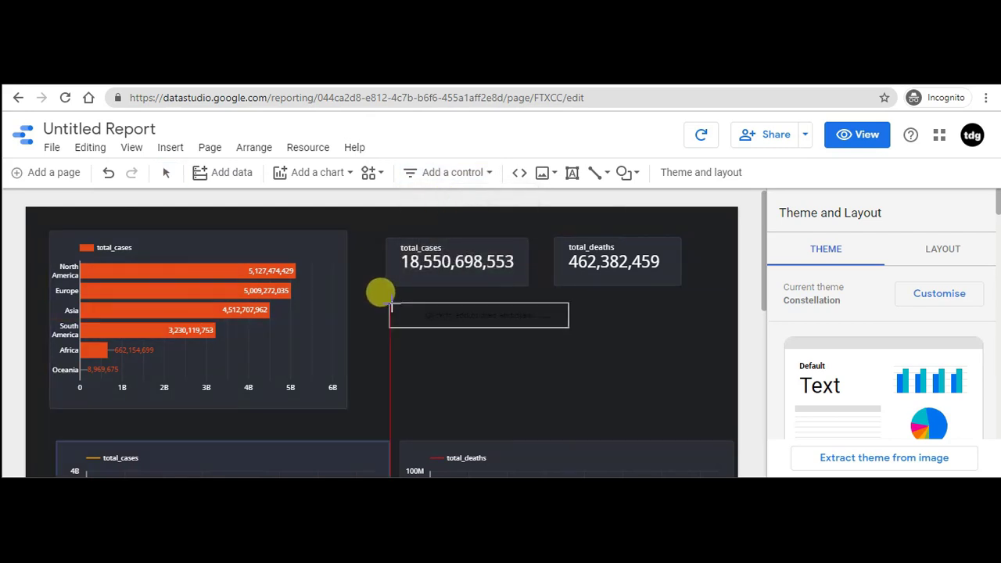
left_click(389, 303)
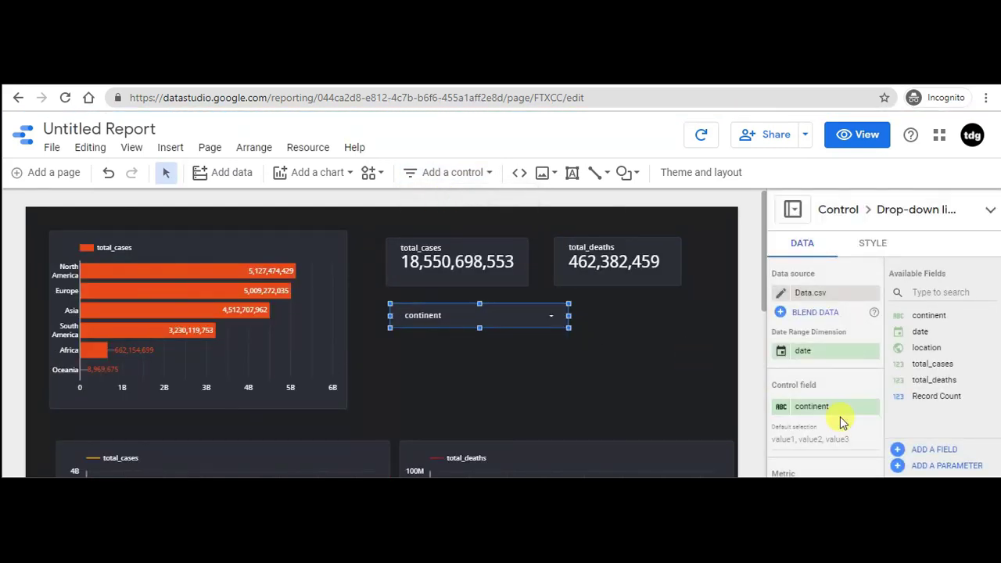
scroll(842, 422, "down", 1)
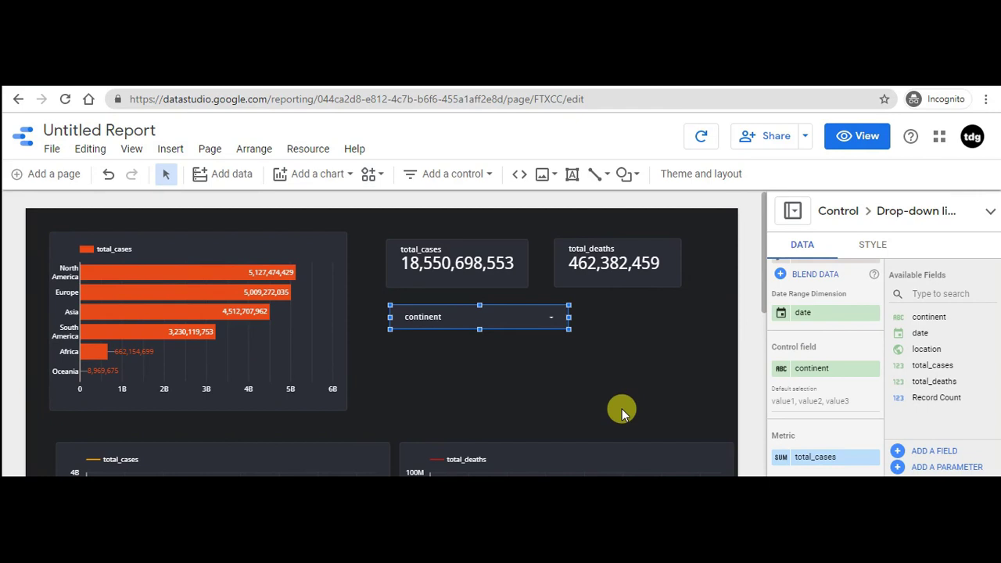
left_click(817, 370)
left_click(798, 388)
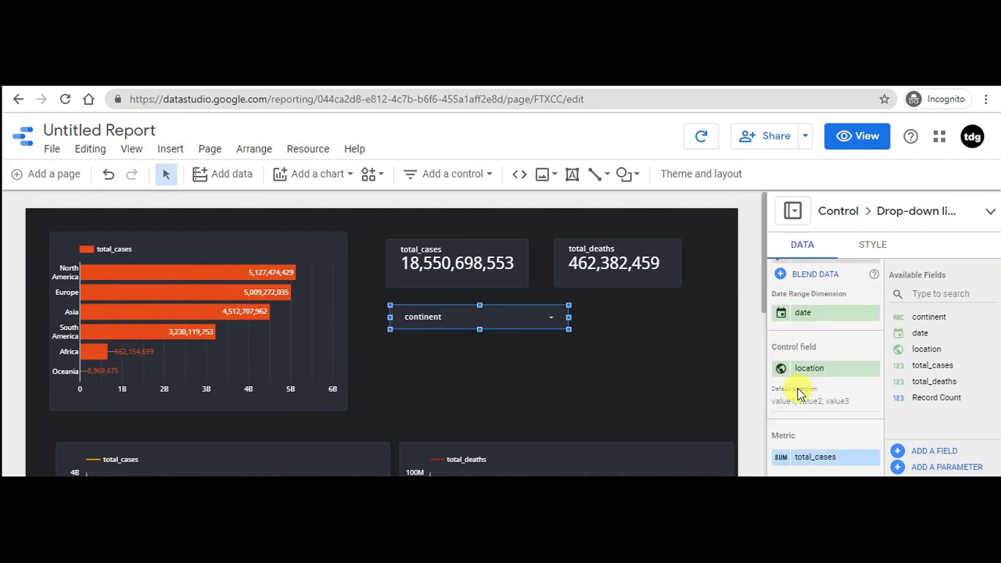
left_click(600, 363)
Step: Switch the report to view mode and use the location filter to show only United States
scroll(591, 371, "down", 3)
scroll(591, 370, "up", 3)
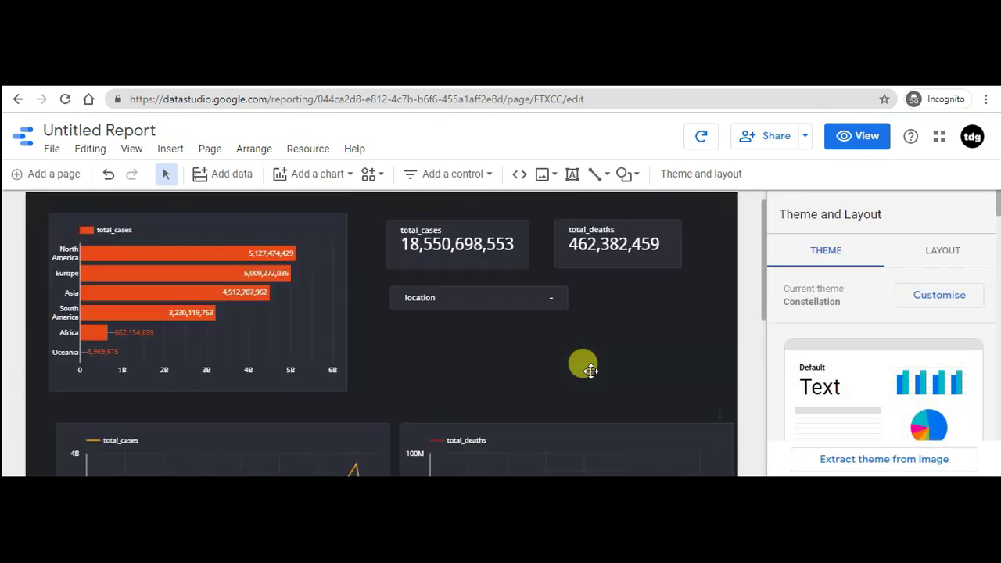
left_click(858, 136)
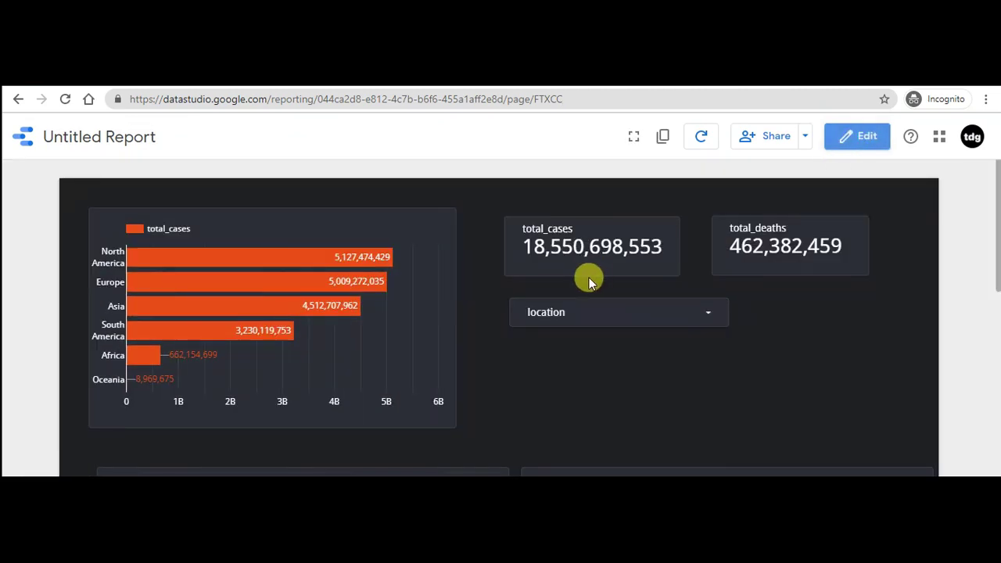
scroll(433, 317, "down", 3)
scroll(433, 318, "up", 3)
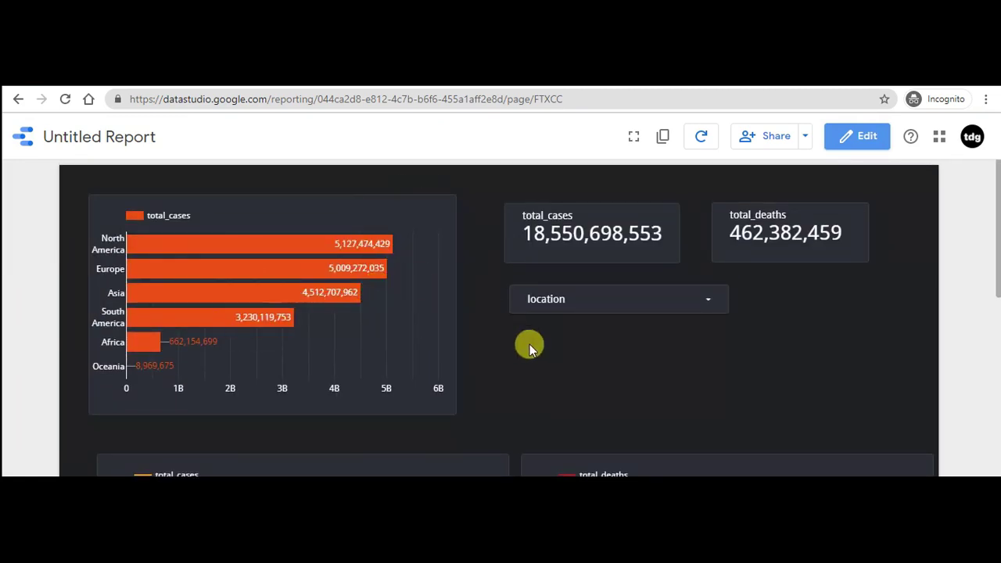
scroll(529, 344, "up", 1)
left_click(576, 319)
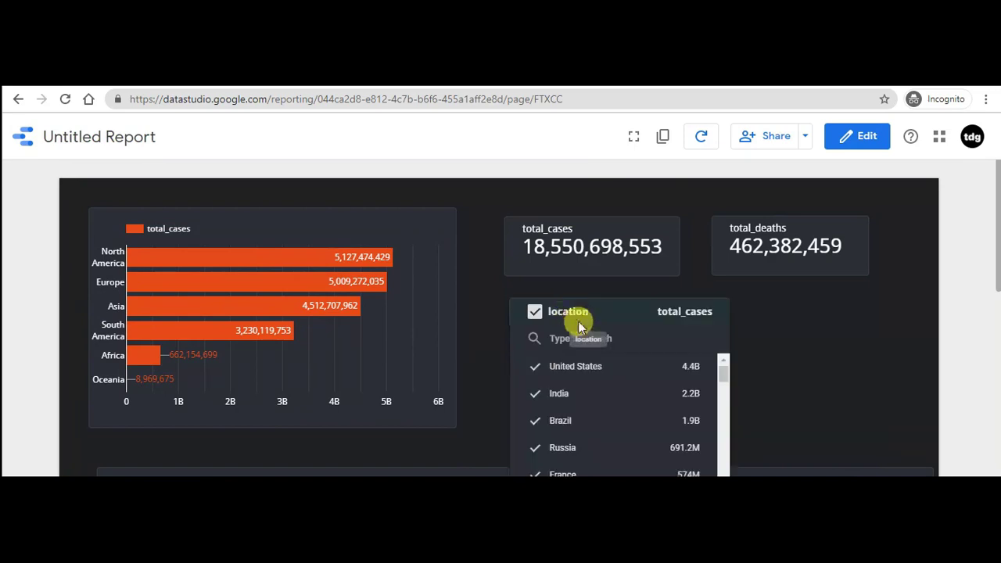
left_click(535, 314)
left_click(535, 366)
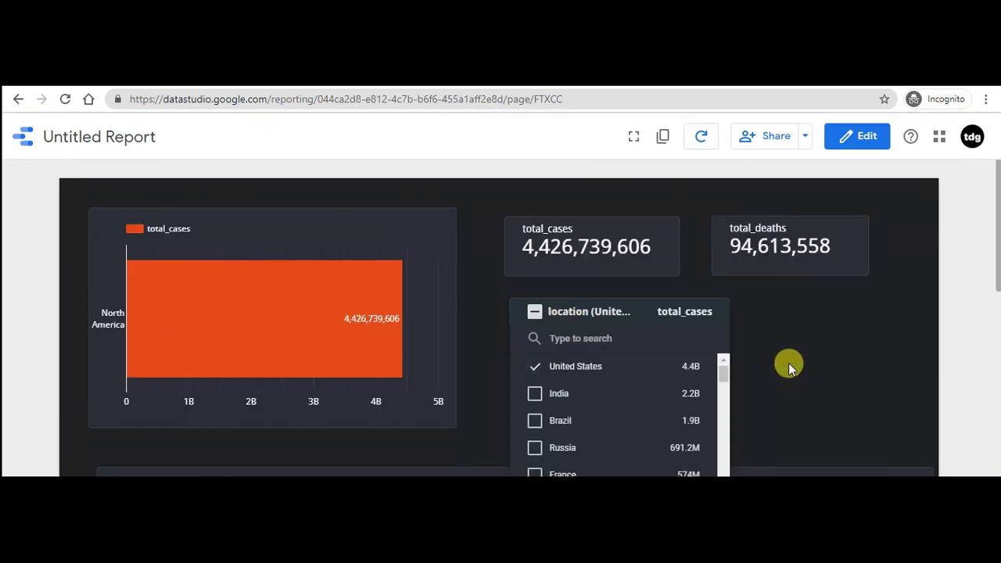
left_click(788, 366)
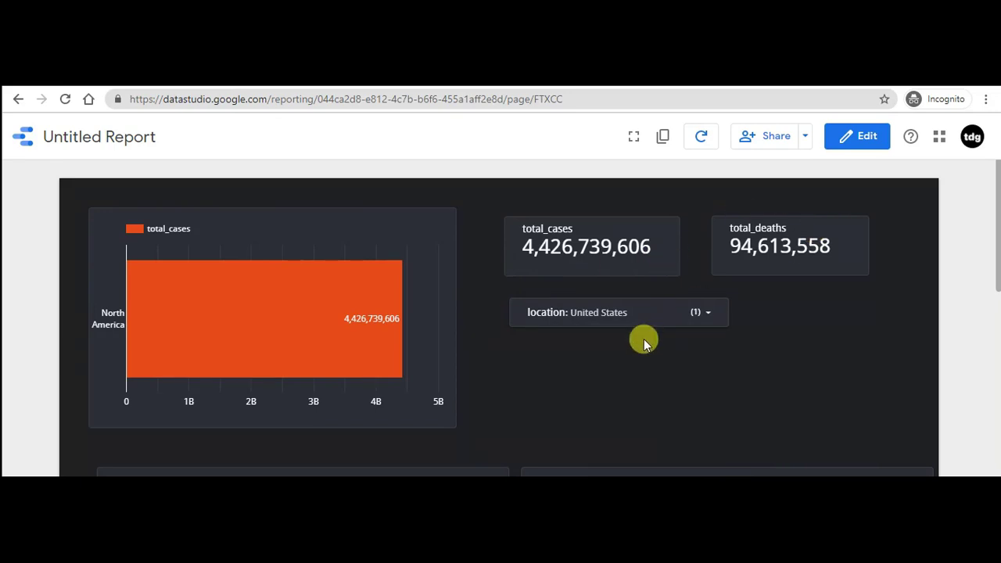
Step: Review the filtered time series charts and the location filter list, and return the report to edit mode
scroll(644, 339, "down", 3)
scroll(643, 339, "down", 1)
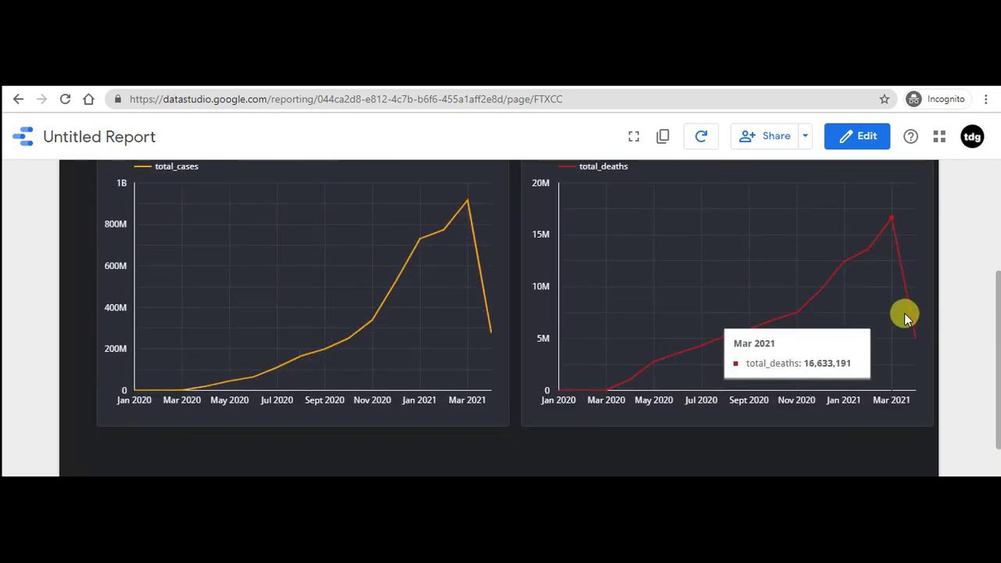
scroll(510, 298, "up", 4)
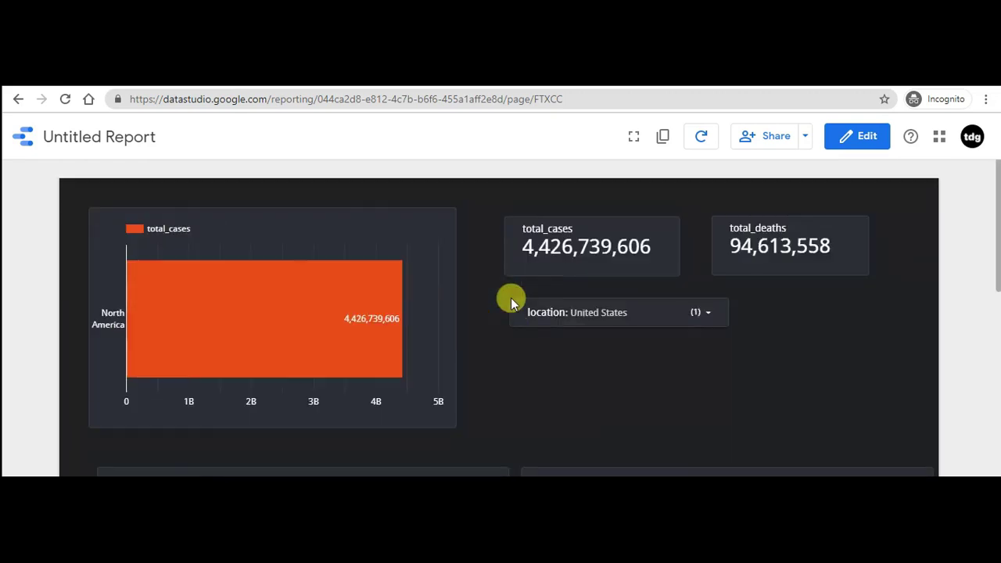
left_click(594, 314)
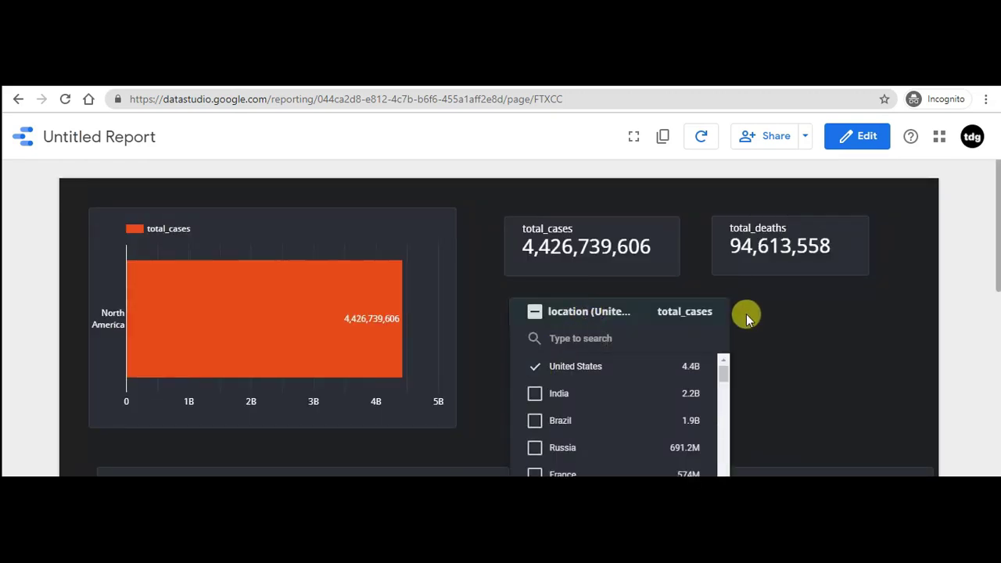
left_click(857, 139)
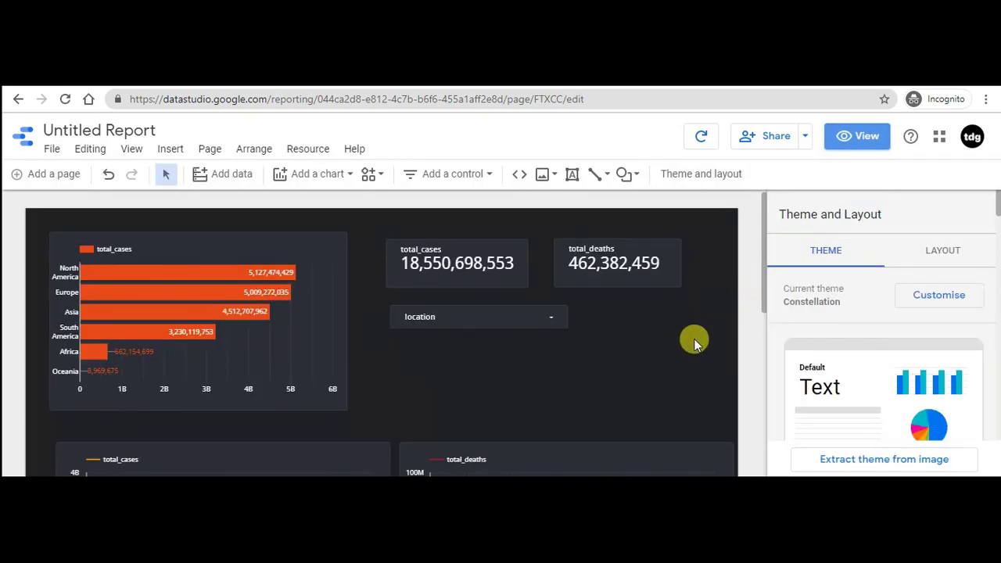
Step: Examine the repeat options for scheduled email delivery of the report and cancel without scheduling
left_click(804, 137)
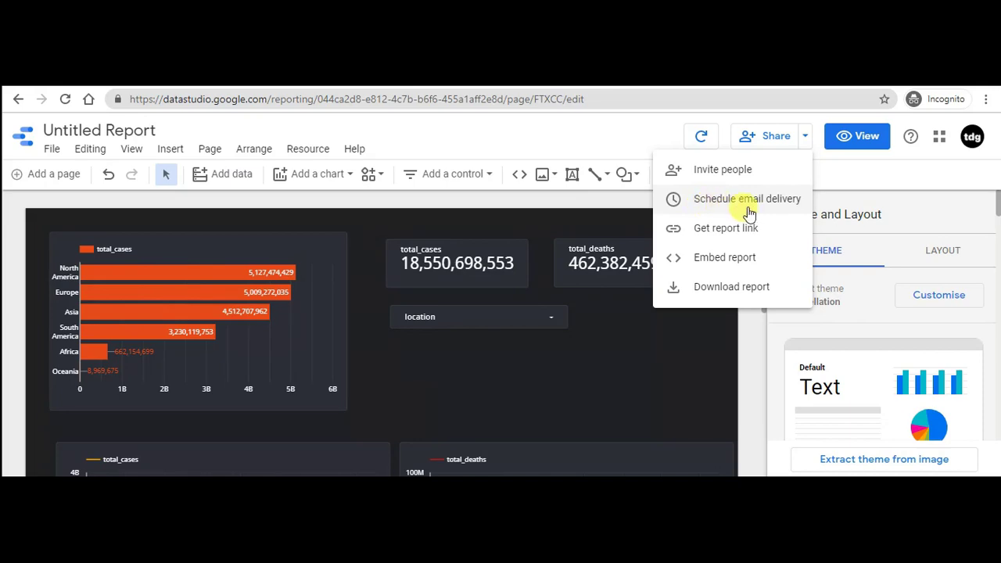
left_click(780, 200)
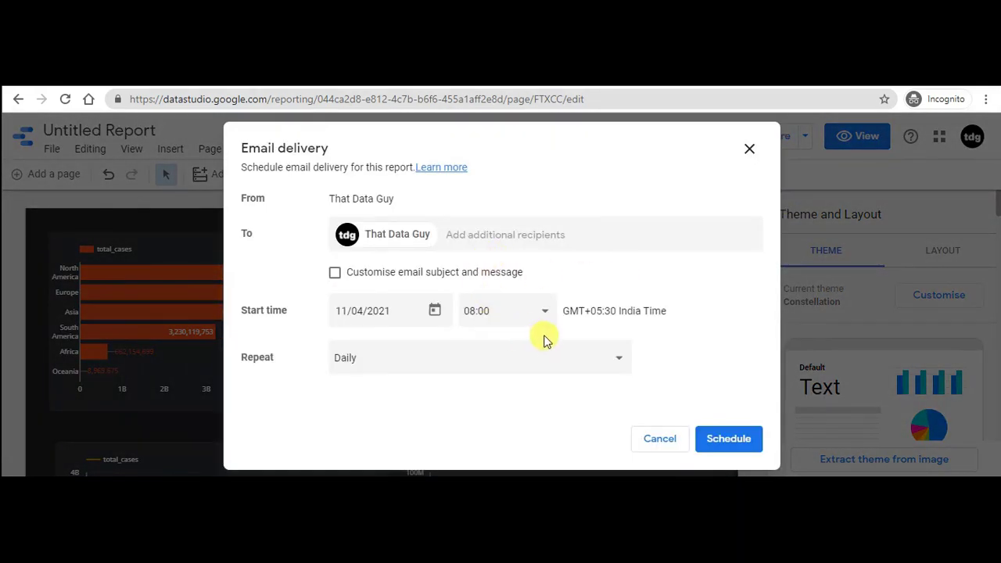
left_click(413, 358)
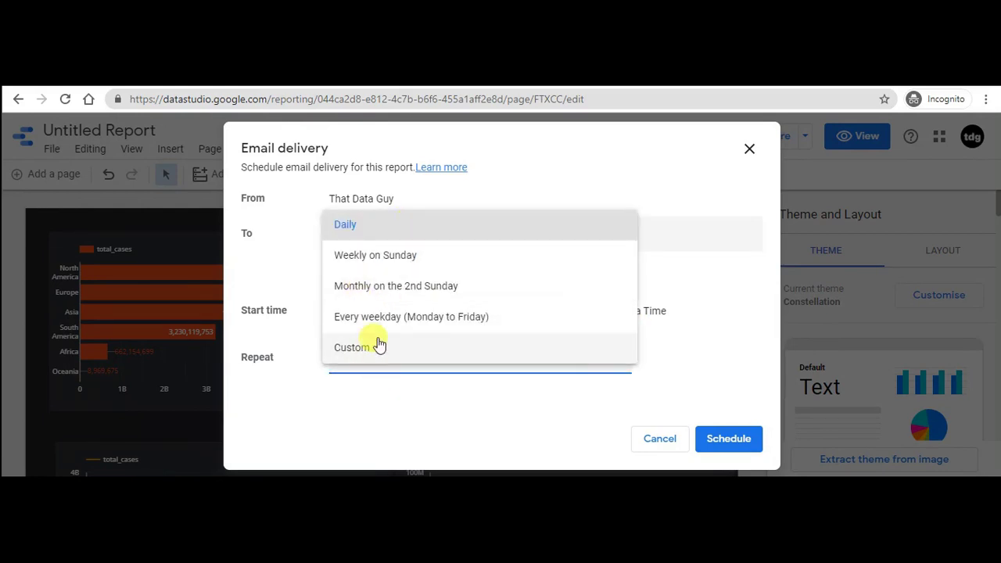
left_click(664, 442)
left_click(663, 440)
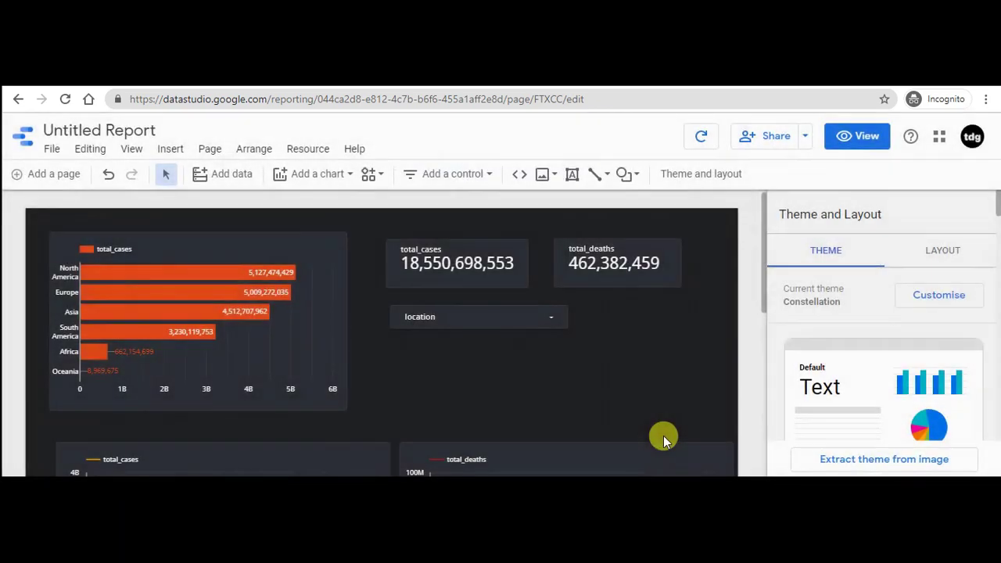
Step: Browse the Google connectors available for adding data to the report and close the list without connecting any
scroll(603, 358, "down", 3)
scroll(603, 358, "up", 3)
left_click(225, 176)
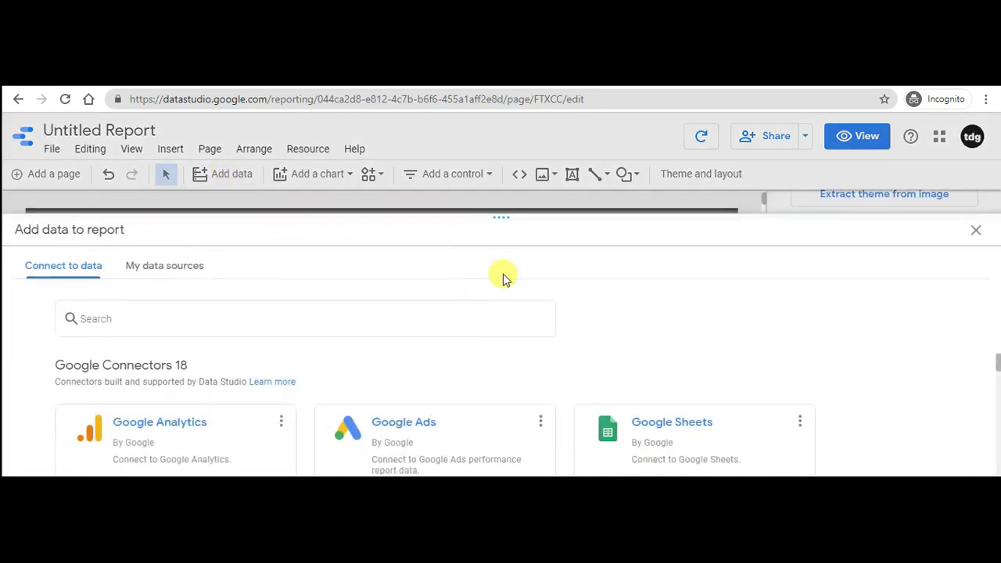
scroll(524, 409, "down", 4)
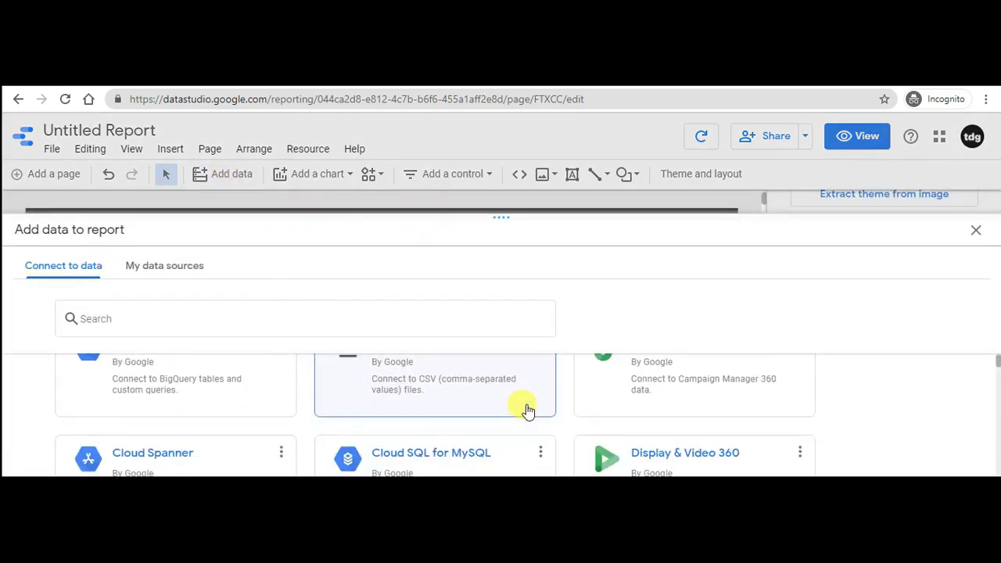
scroll(526, 409, "up", 1)
scroll(526, 409, "down", 1)
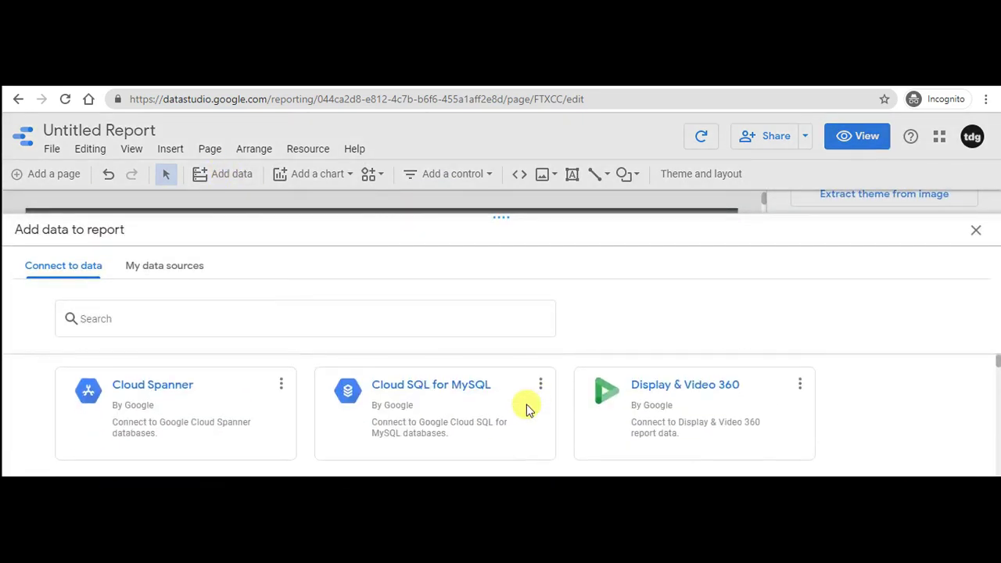
scroll(527, 409, "down", 1)
scroll(525, 409, "up", 5)
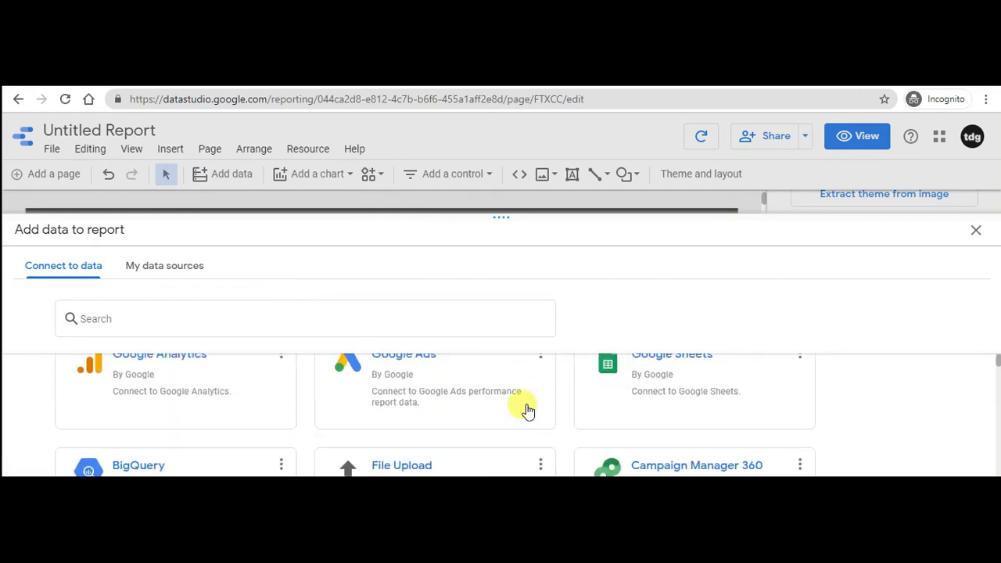
left_click(978, 233)
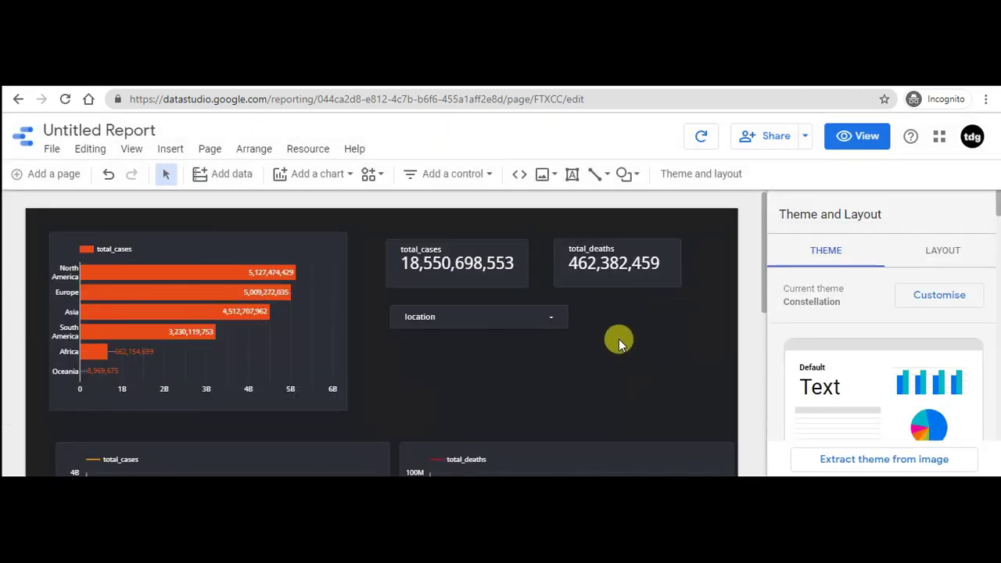